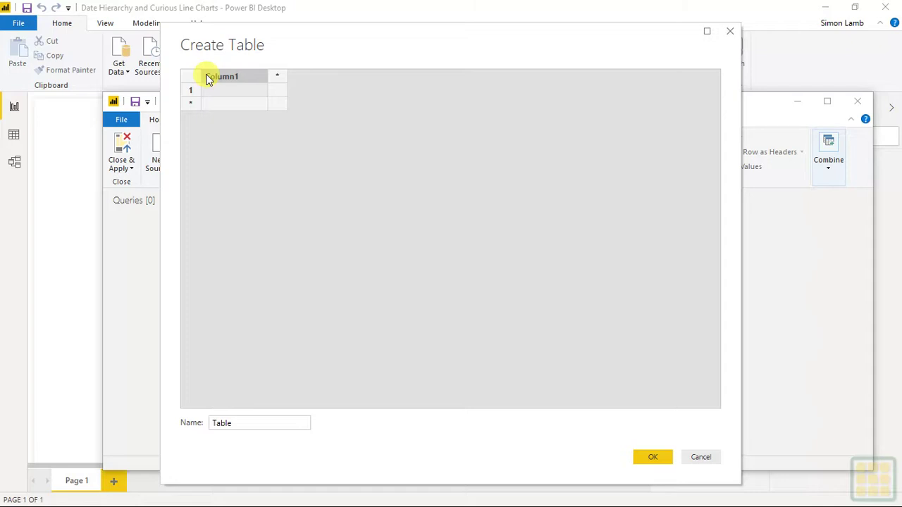
Fill the new table with Date and Amount columns and twelve rows, from 01-Jan-19 with 10 to 02-Dec-19 with 15, and create it
type("Date\tAmount 01-Jan-19\t10 03-Feb-19\t20 05-Mar-19\t30 07-Apr-19\t40 09-May-19\t50 11-Jun-19\t60 12-Jul-19\t65 10-Aug-19\t55 08-Sep-19\t45 06-Oct-19\t35 04-Nov-19\t25 02-Dec-19\t15")
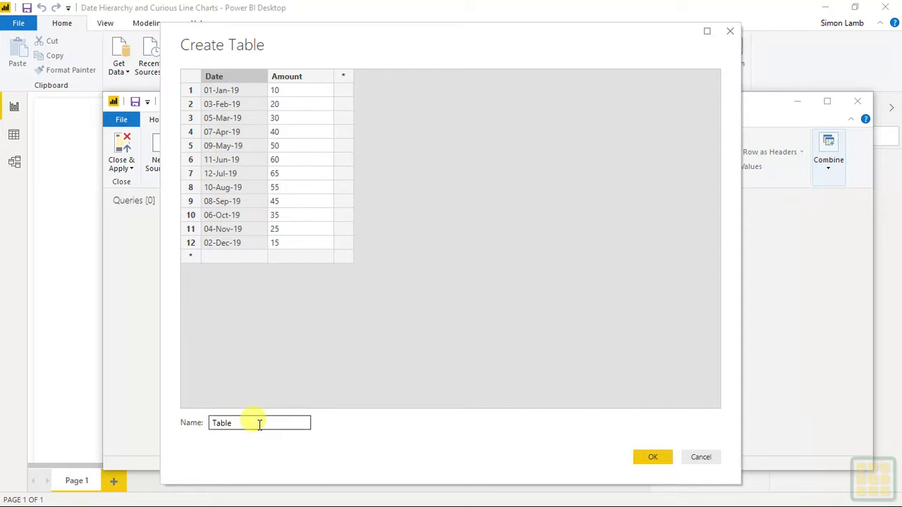
left_click(652, 459)
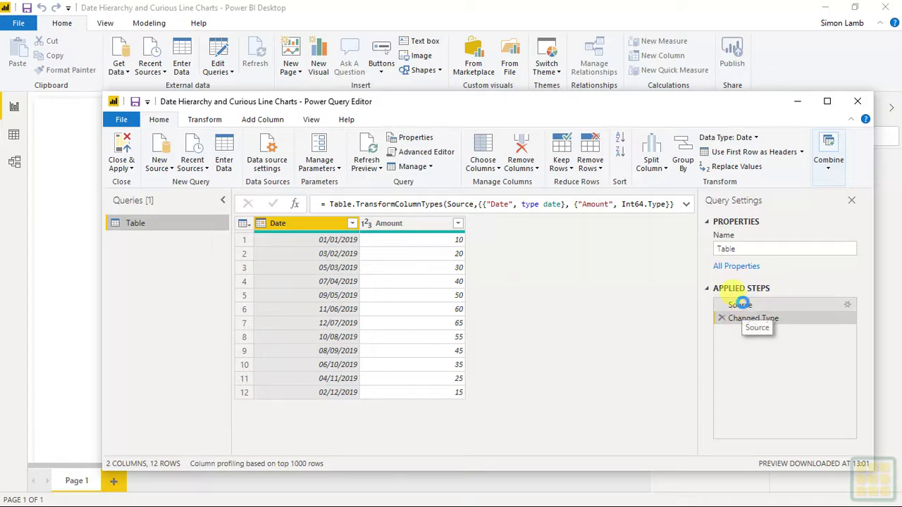
Examine the query's Source step with its entered data, and the date type assigned in the Changed Type step
left_click(740, 306)
left_click(848, 305)
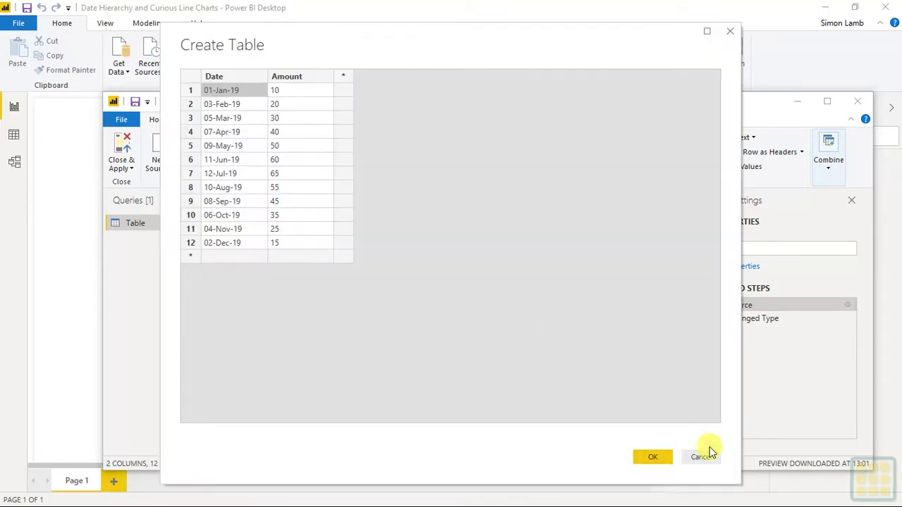
left_click(705, 459)
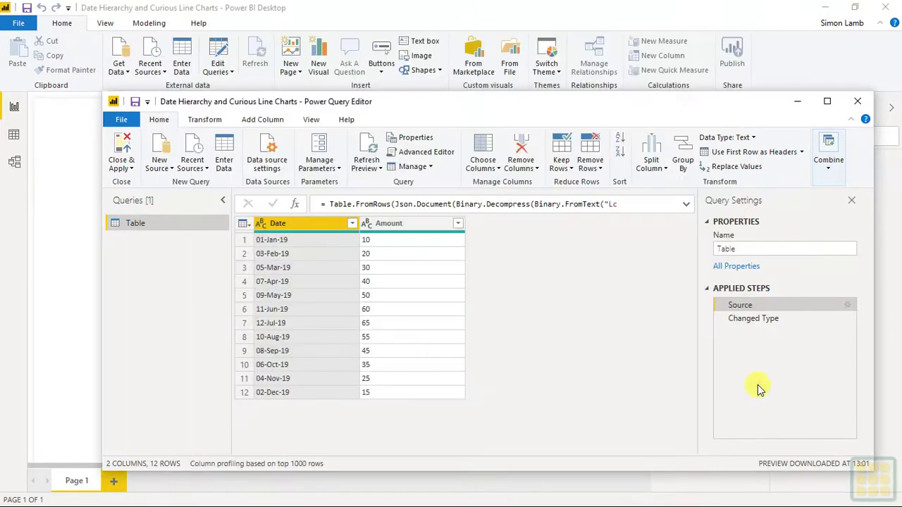
left_click(743, 319)
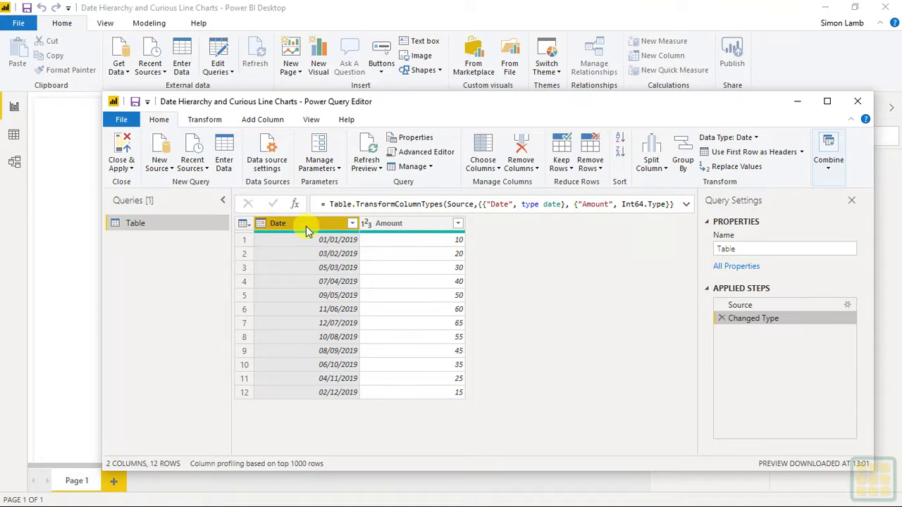
double_click(552, 204)
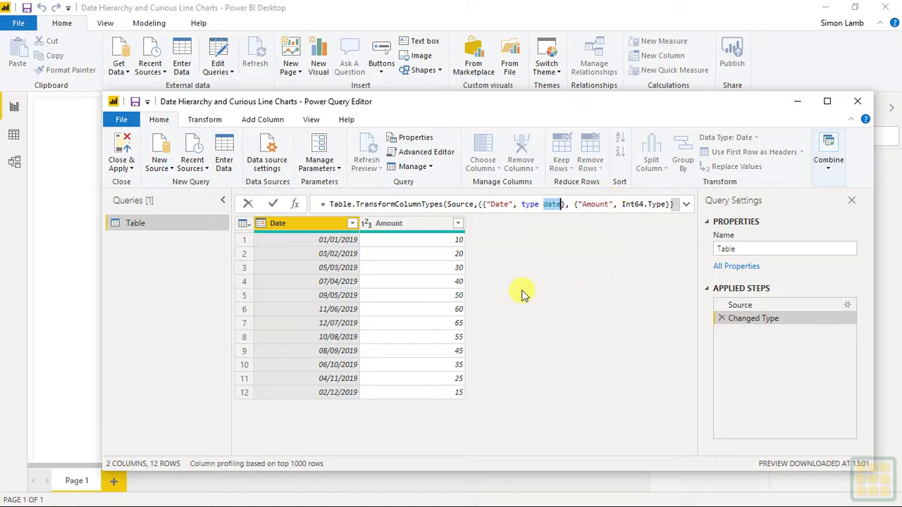
Close the query editor with the changes applied and expand the Date field down to its Date Hierarchy levels
left_click(127, 155)
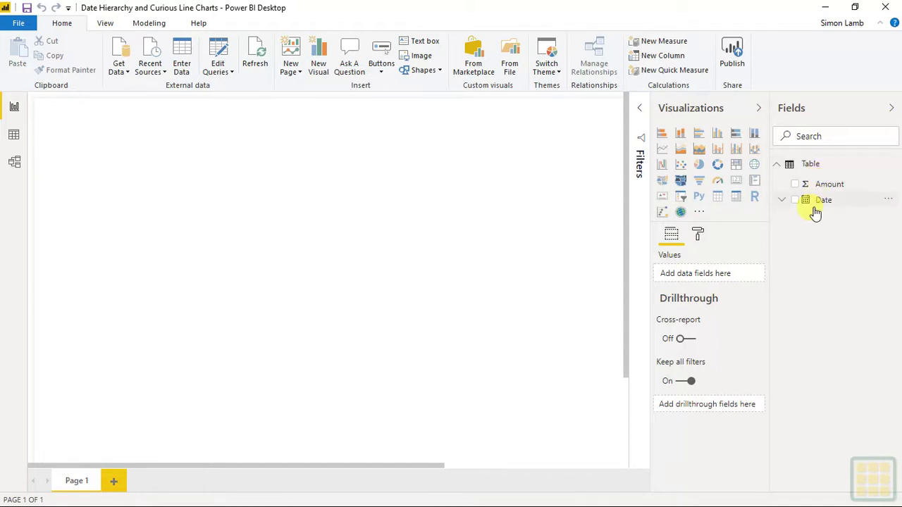
left_click(783, 201)
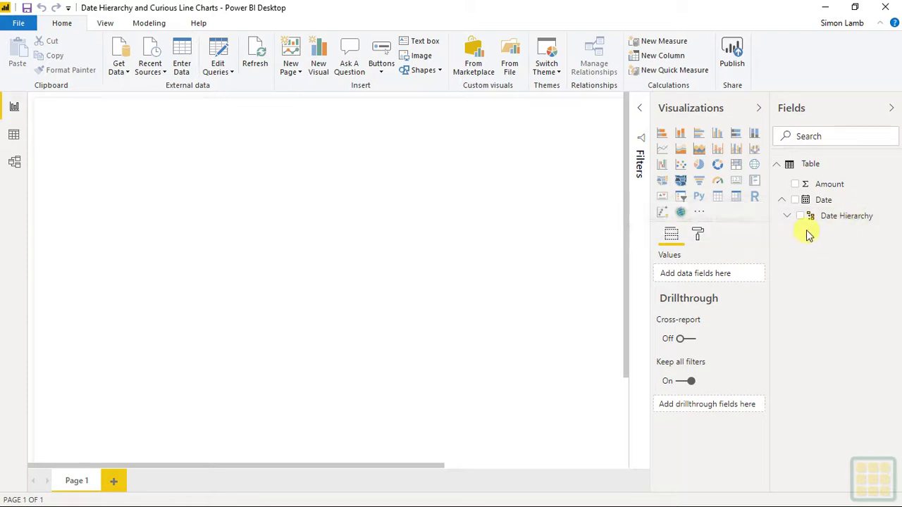
left_click(787, 217)
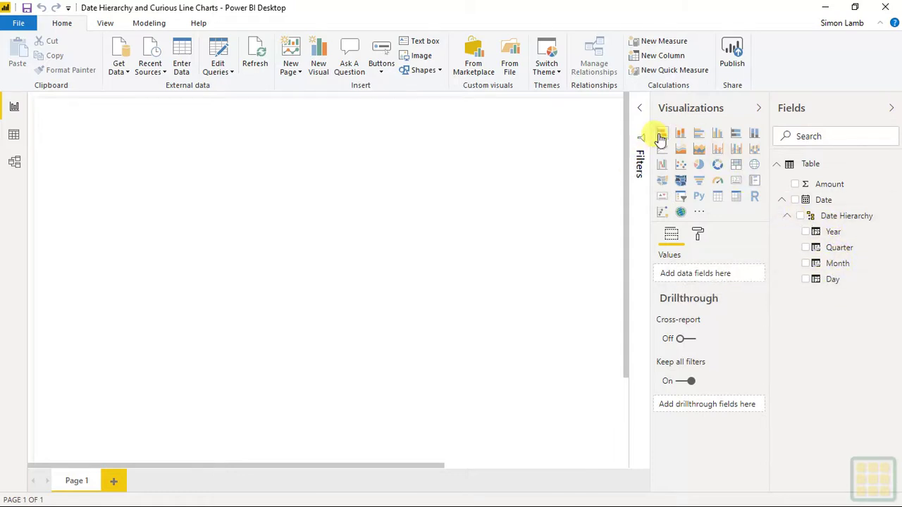
Add a table visual showing the full Date Hierarchy and Amount, and stretch it down the report page
left_click(718, 198)
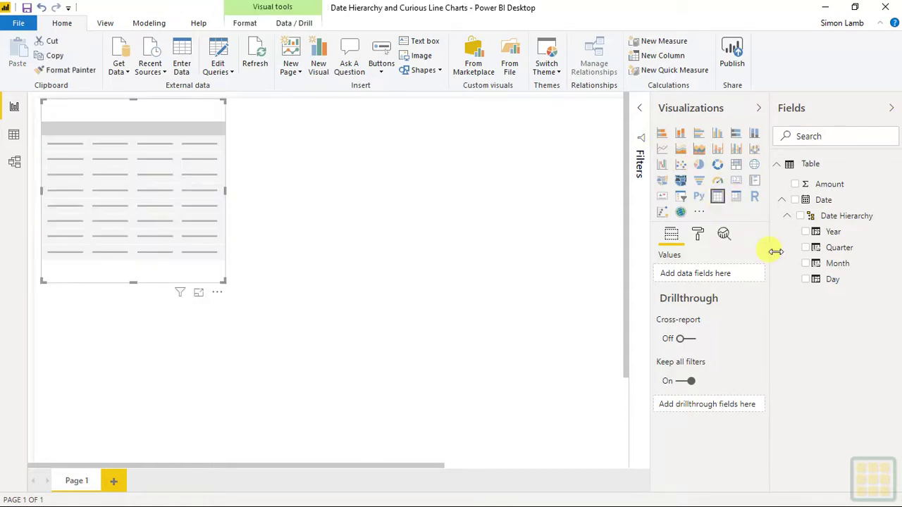
left_click(801, 217)
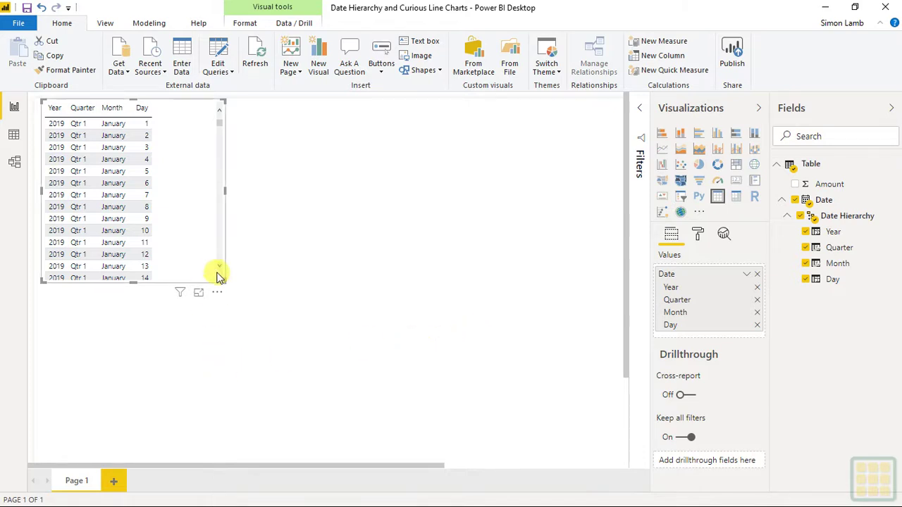
left_click_drag(223, 279, 230, 323)
left_click_drag(232, 379, 228, 428)
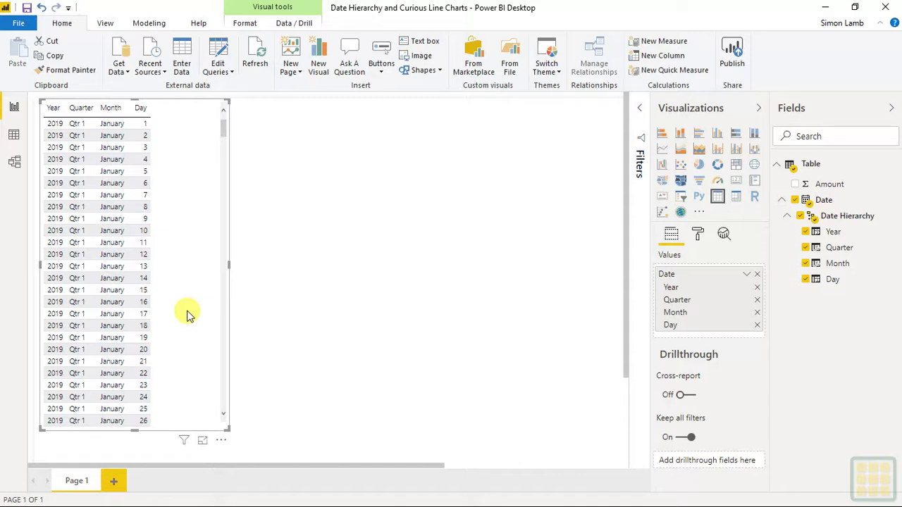
left_click(797, 184)
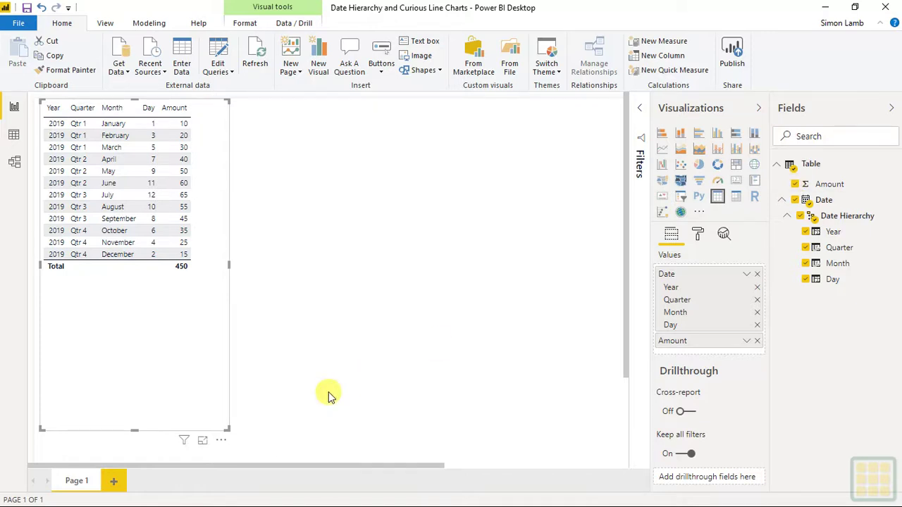
Add an empty line chart, place it beside the table visual near the top of the page, and enlarge it
left_click(275, 139)
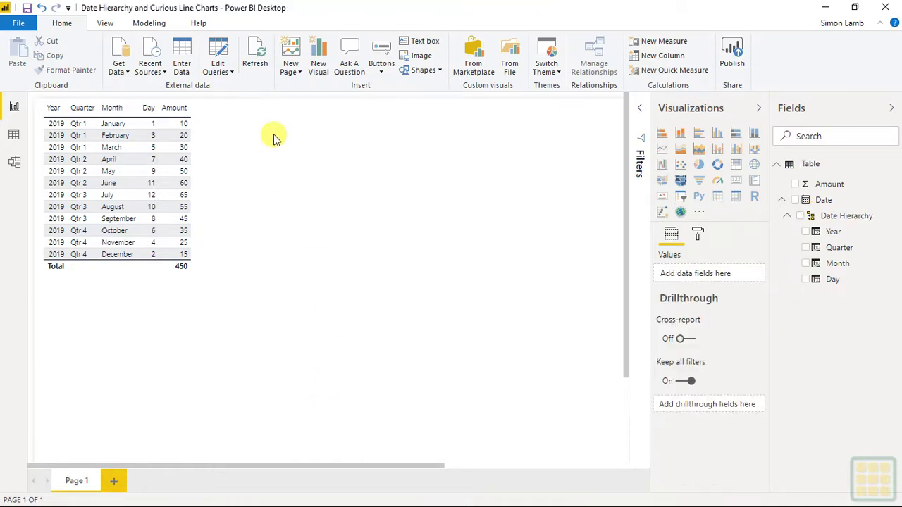
left_click(663, 152)
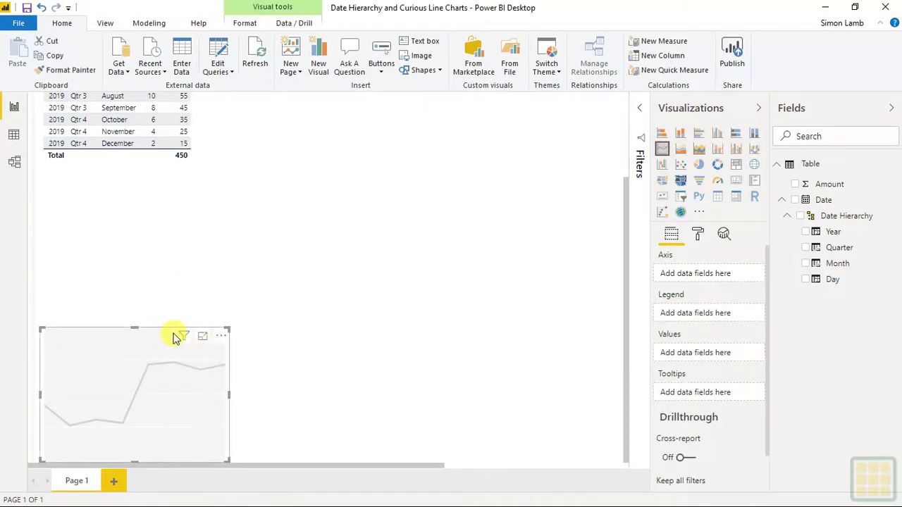
left_click_drag(159, 326, 282, 203)
left_click_drag(300, 168, 352, 105)
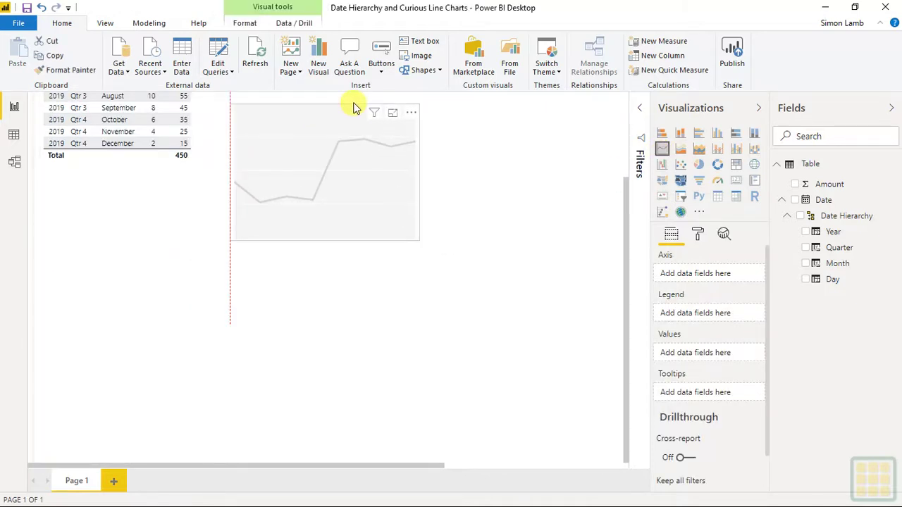
left_click(484, 287)
scroll(485, 285, "up", 3)
left_click_drag(313, 227, 310, 132)
left_click_drag(417, 255, 590, 346)
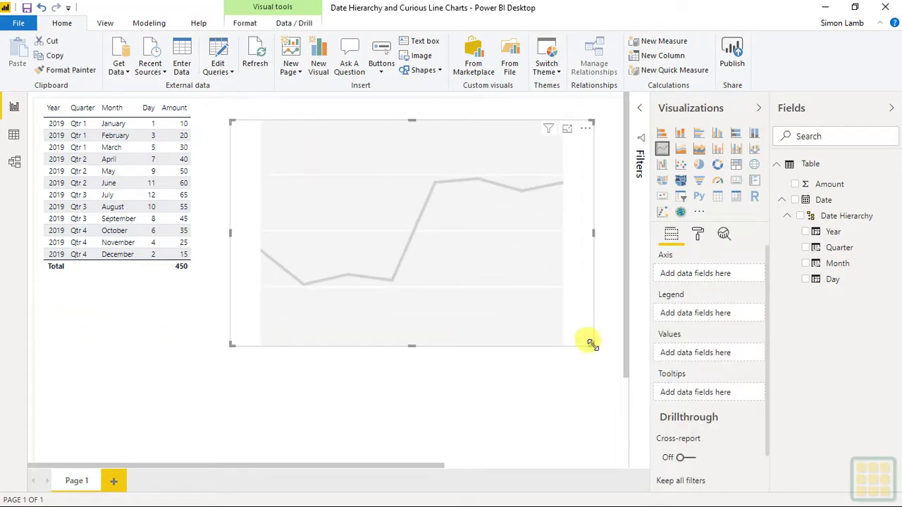
Plot Amount against the Date hierarchy in the line chart and expand the axis through Quarter and Month to Day
left_click(796, 202)
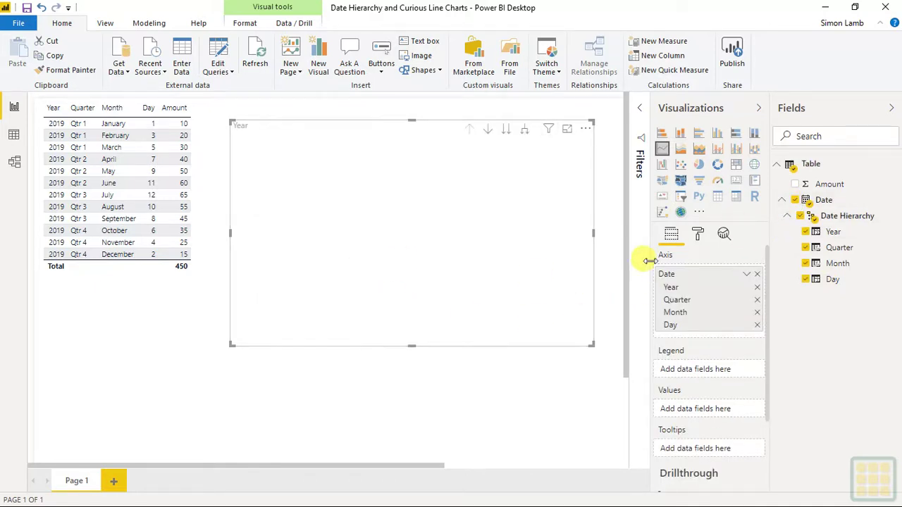
left_click(796, 186)
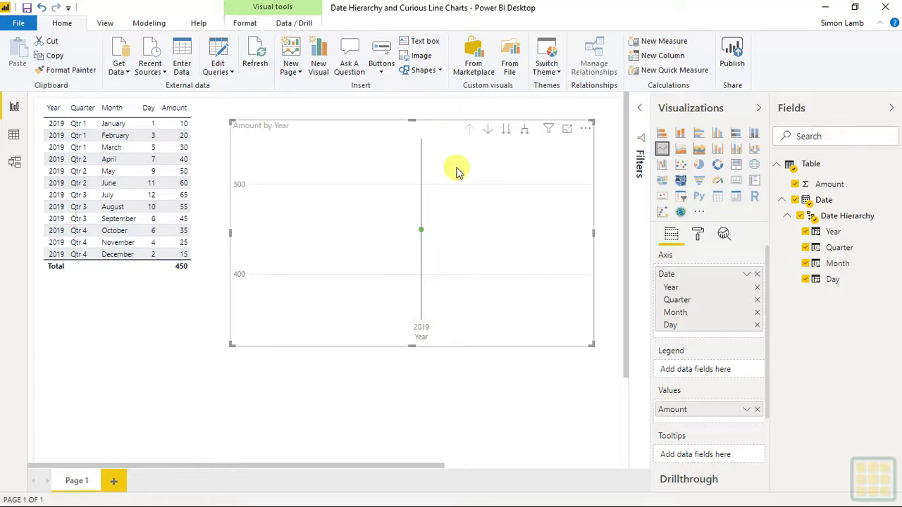
left_click(525, 133)
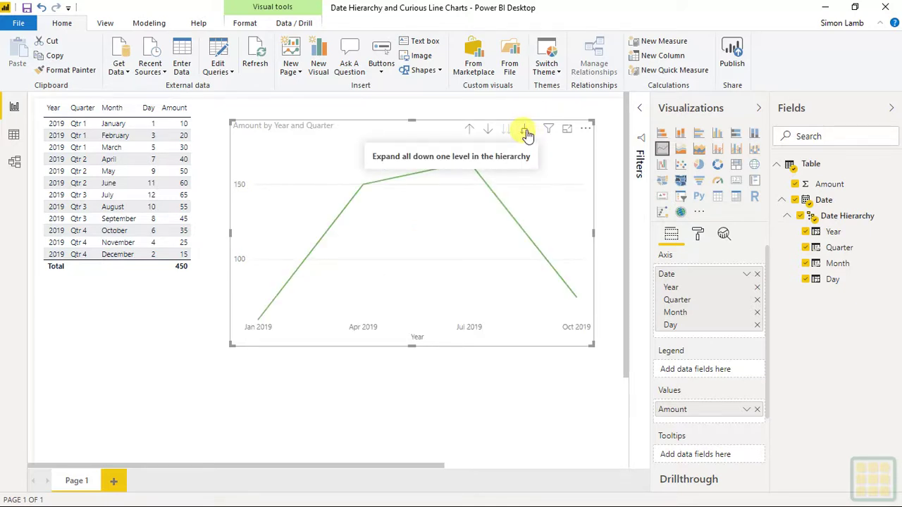
left_click(525, 133)
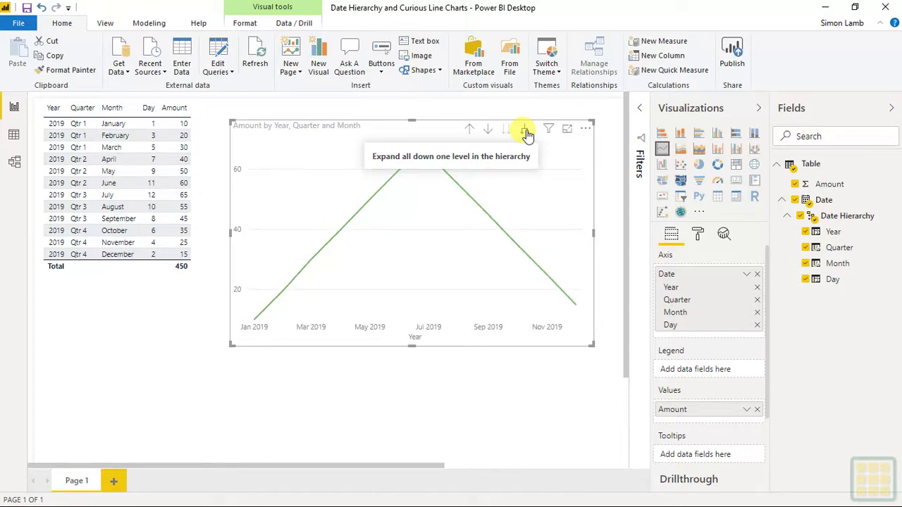
left_click(525, 133)
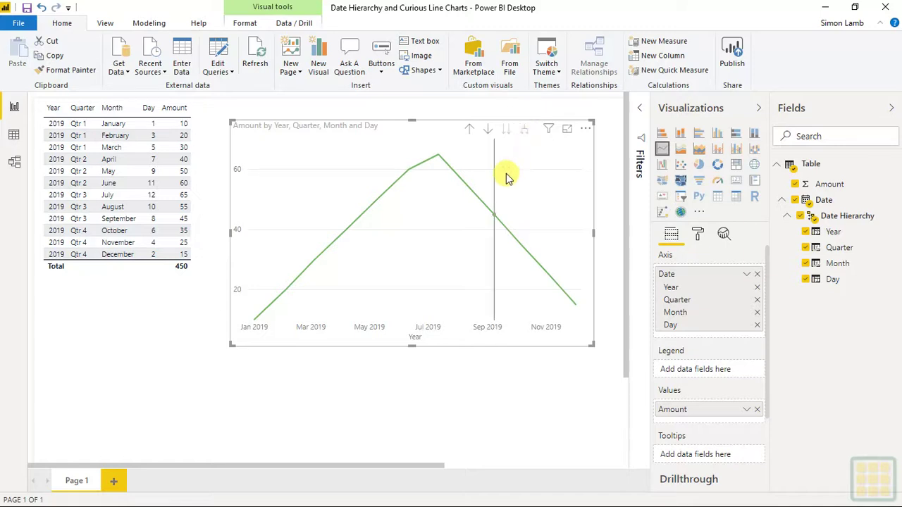
mouse_move(506, 174)
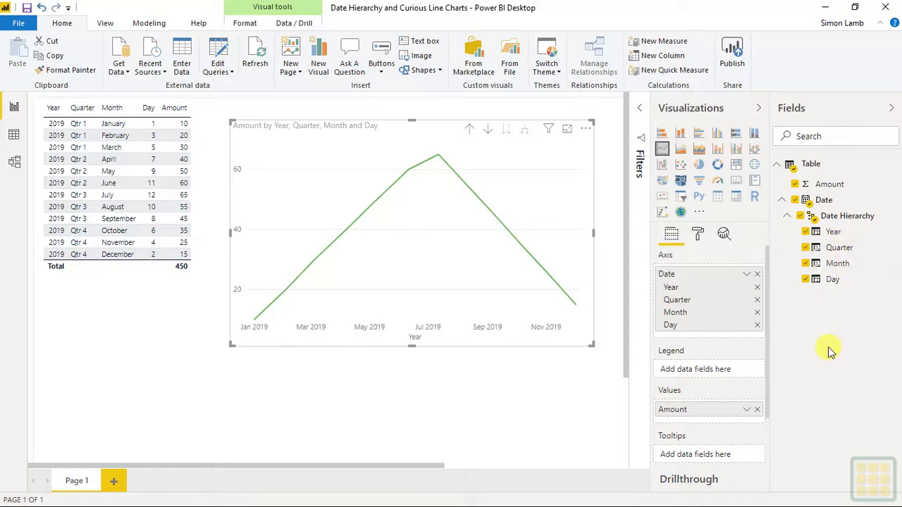
Remove the Quarter and Month levels from the Date hierarchy on the line chart's axis
left_click(758, 300)
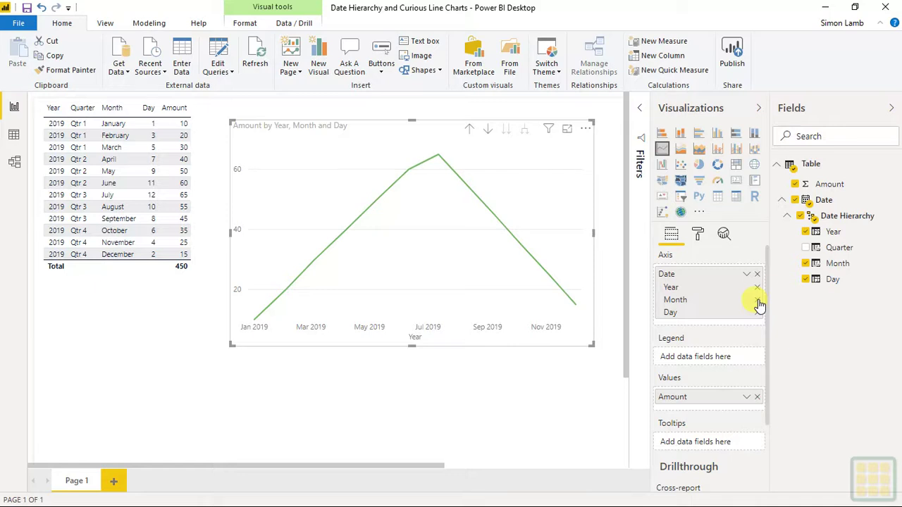
left_click(758, 302)
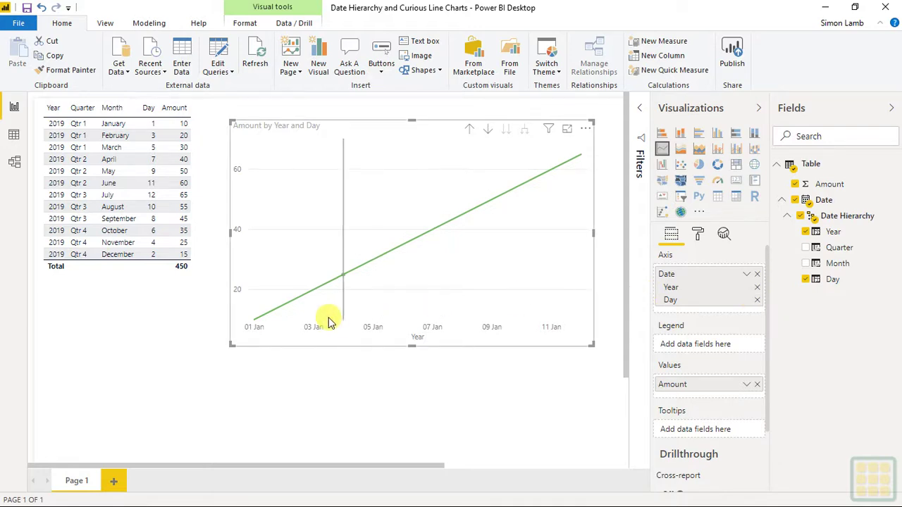
mouse_move(262, 321)
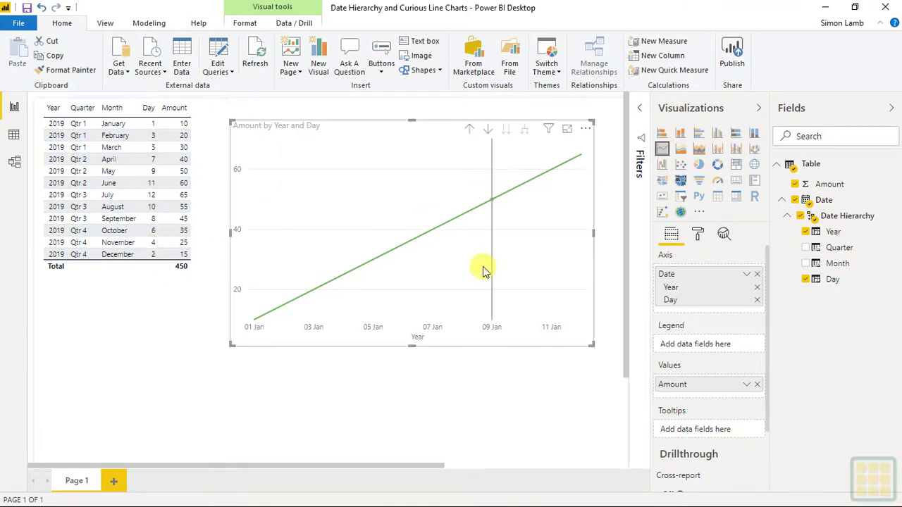
Add the Month level back to the line chart's axis and inspect individual data points along the line
left_click(809, 267)
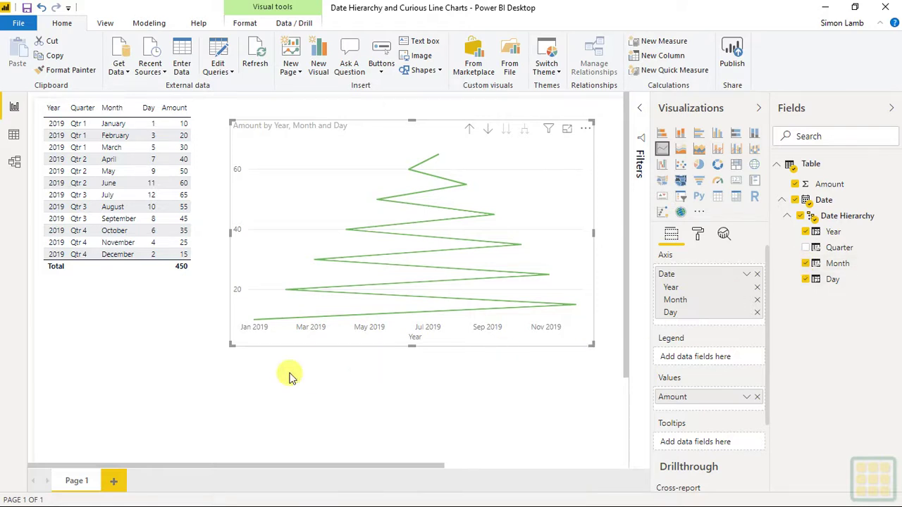
mouse_move(256, 324)
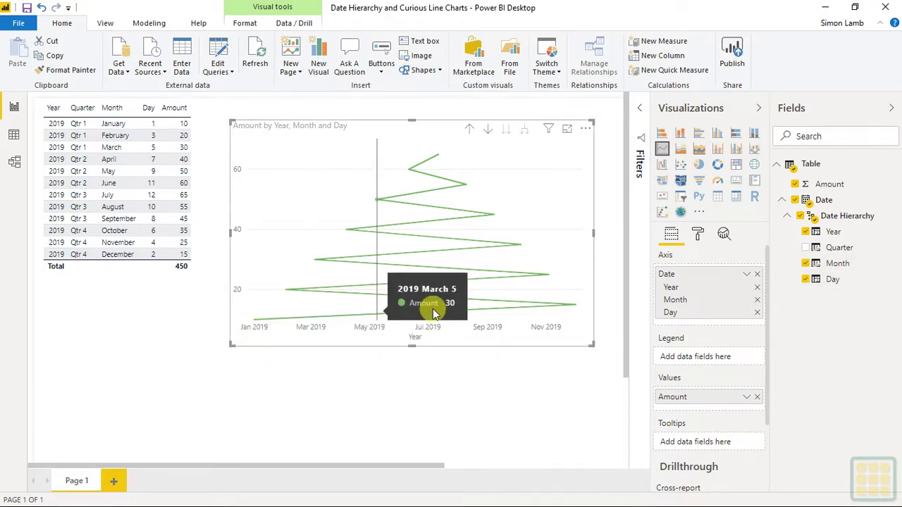
mouse_move(575, 311)
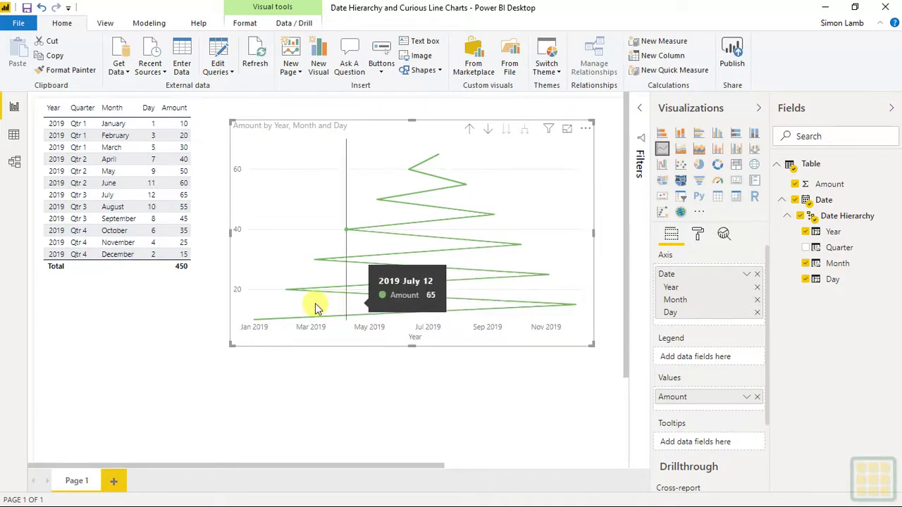
mouse_move(292, 299)
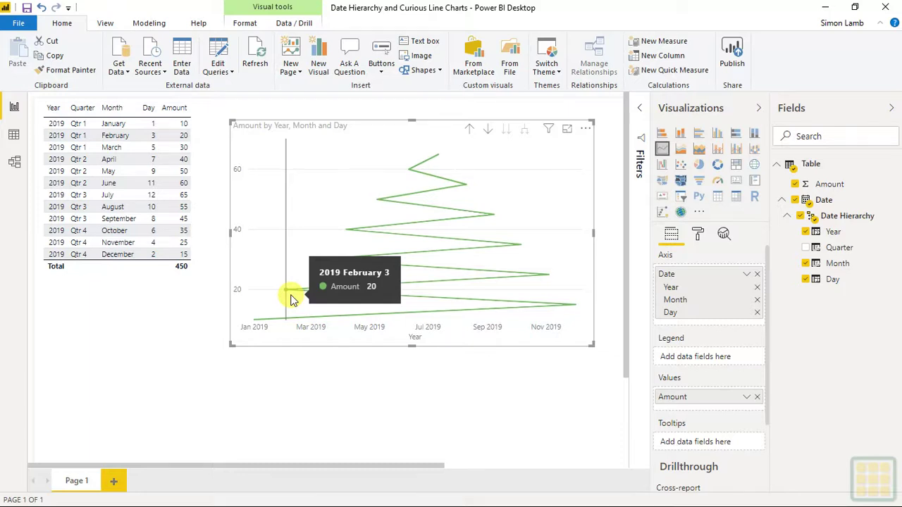
Sort the table visual by Day in ascending order
left_click(149, 116)
left_click(149, 109)
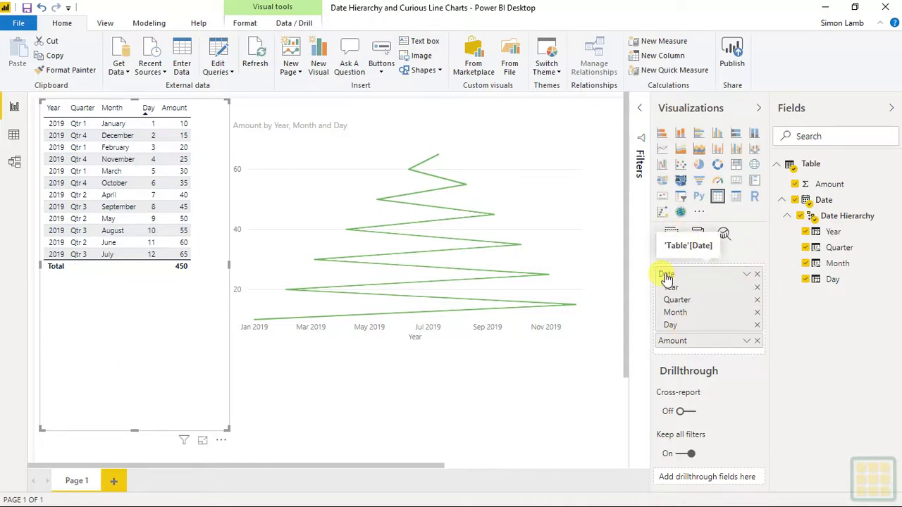
Reapply Date Hierarchy to the Date field on the line chart's axis to restore all its levels
left_click(519, 186)
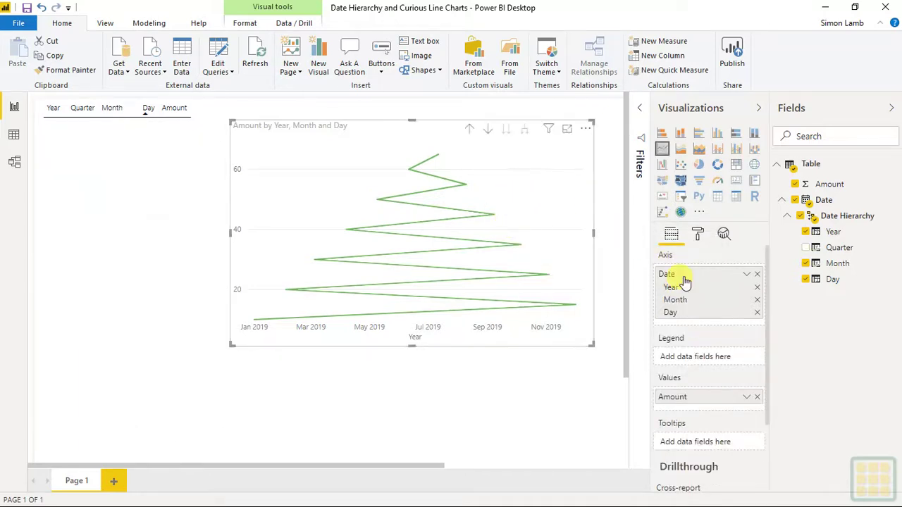
left_click(748, 275)
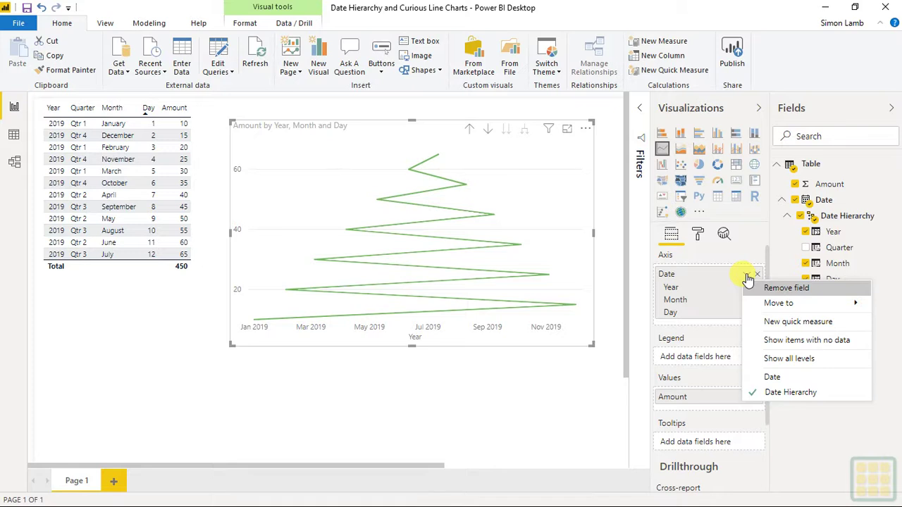
mouse_move(778, 304)
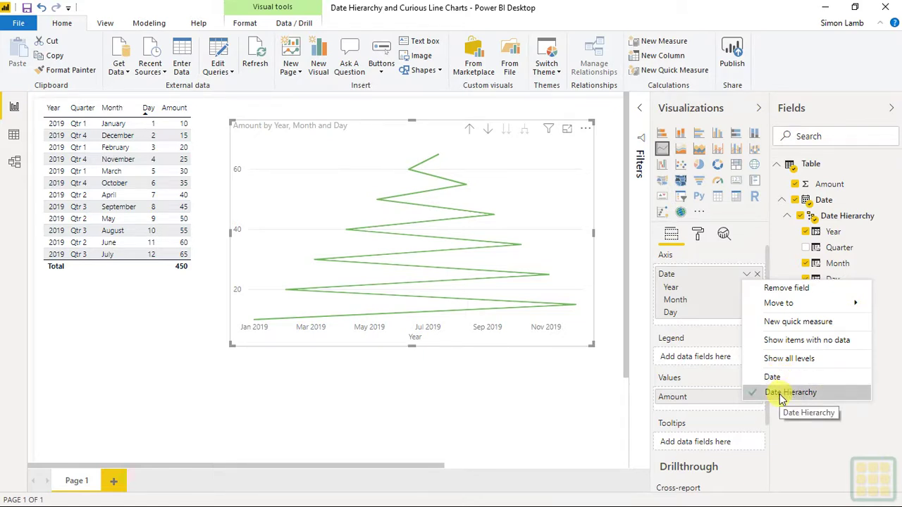
left_click(783, 397)
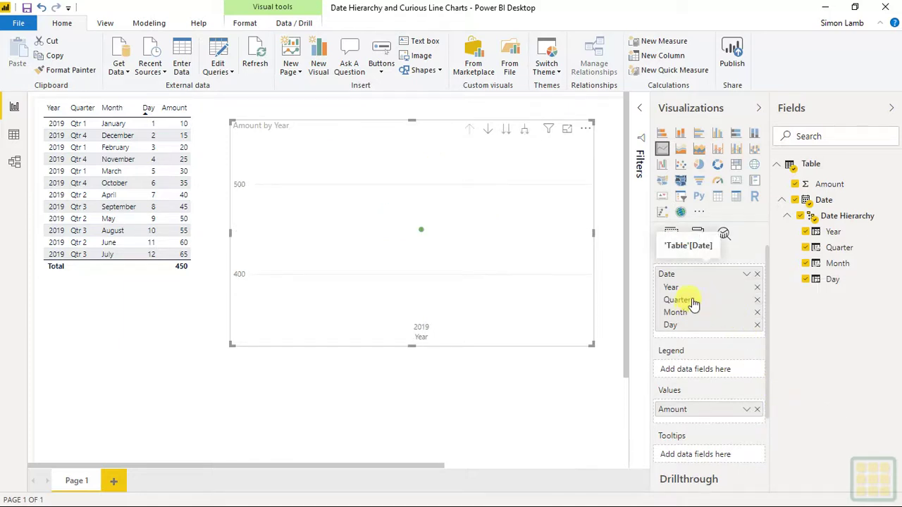
Expand the line chart down the date hierarchy from Year to the Day level
left_click(525, 132)
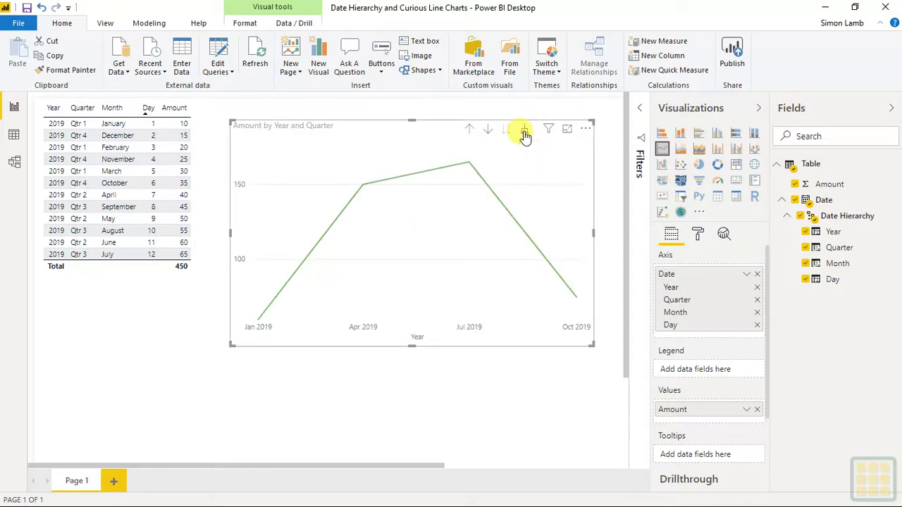
left_click(525, 133)
left_click(525, 132)
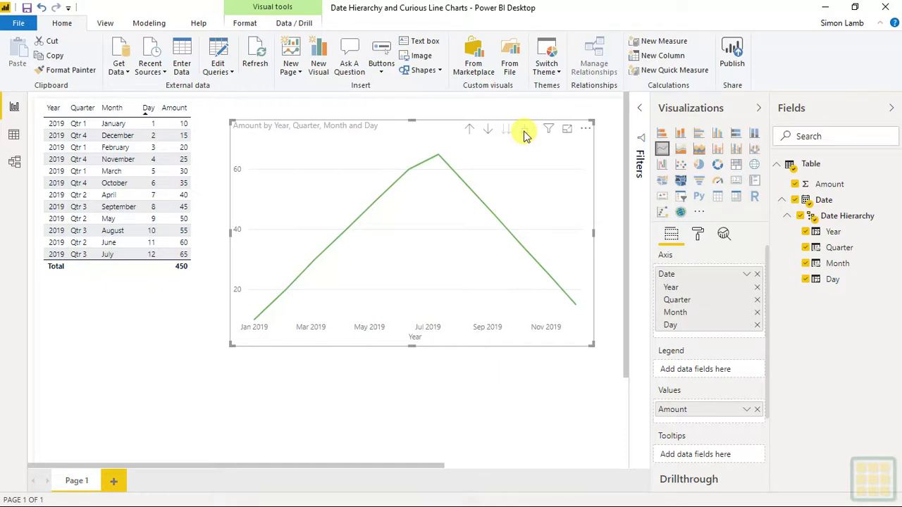
Remove the Quarter and Month levels from the line chart's axis, and add Month back
left_click(757, 302)
left_click(757, 301)
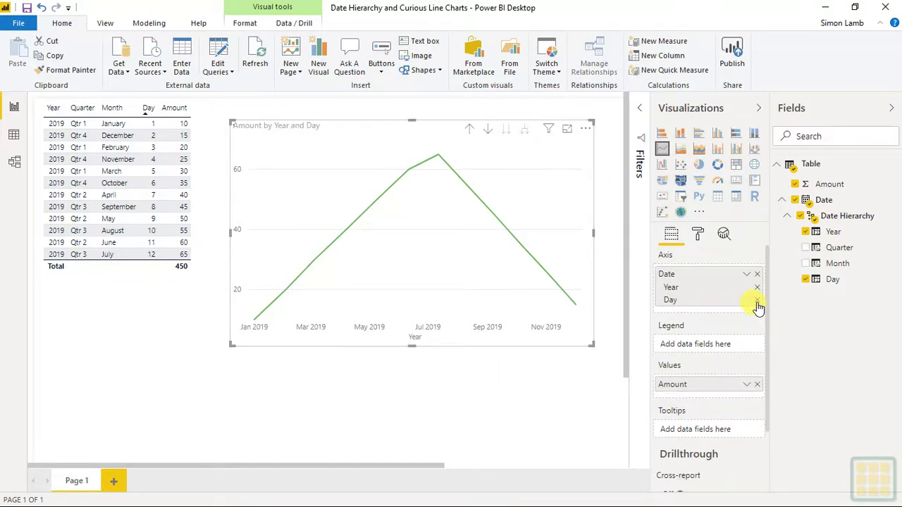
left_click(807, 263)
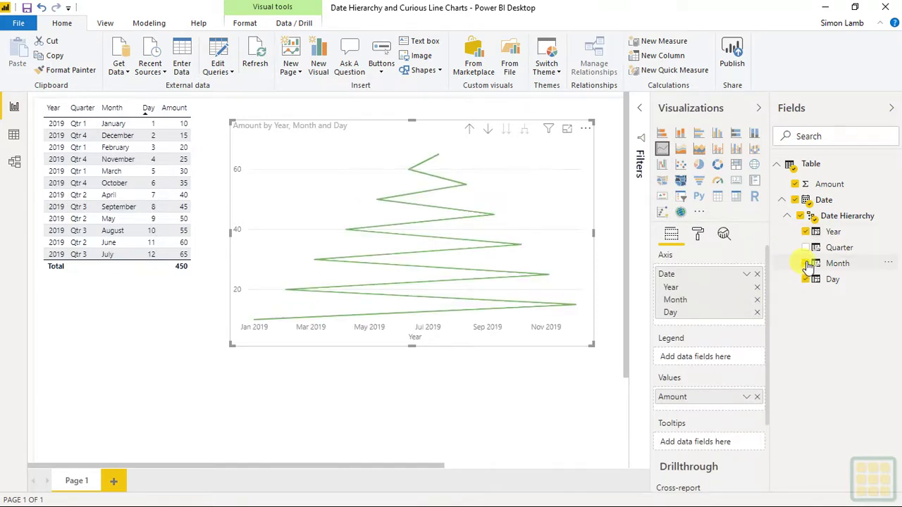
Set the line chart's X axis type to Categorical and inspect the data points along the line
left_click(698, 235)
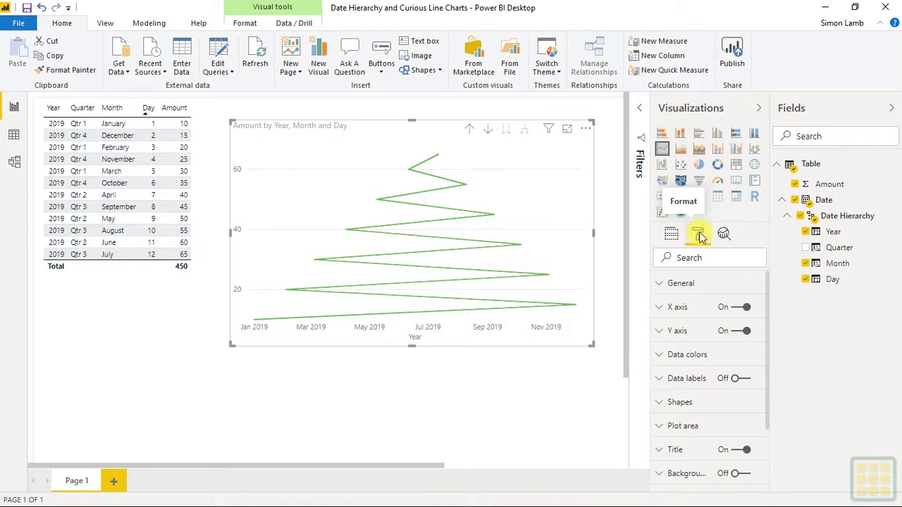
left_click(673, 309)
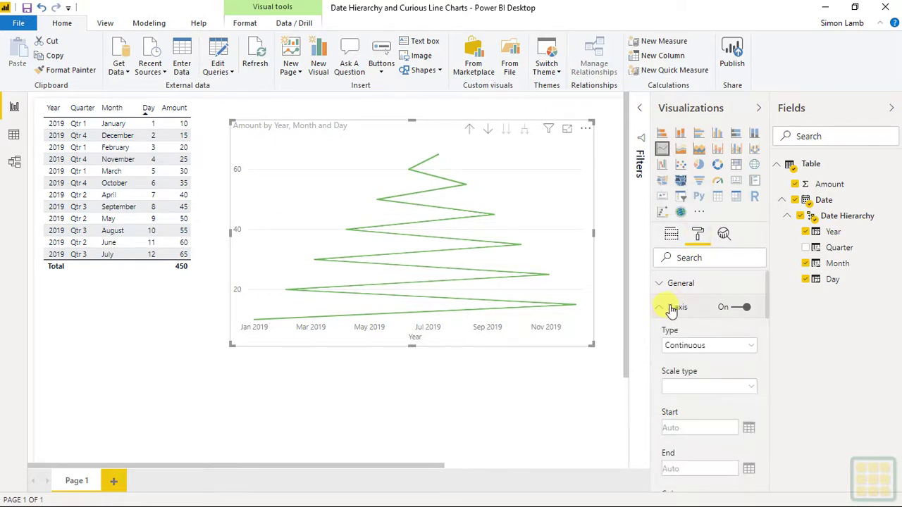
left_click(711, 350)
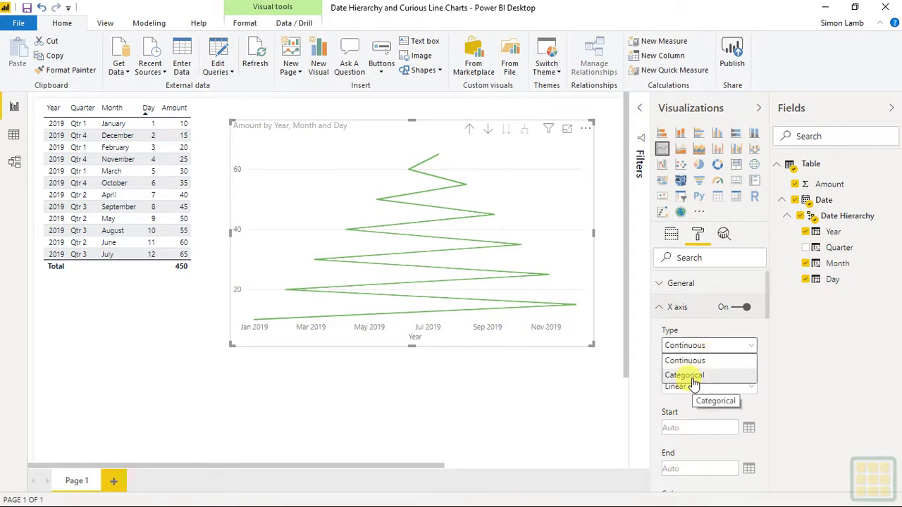
left_click(694, 381)
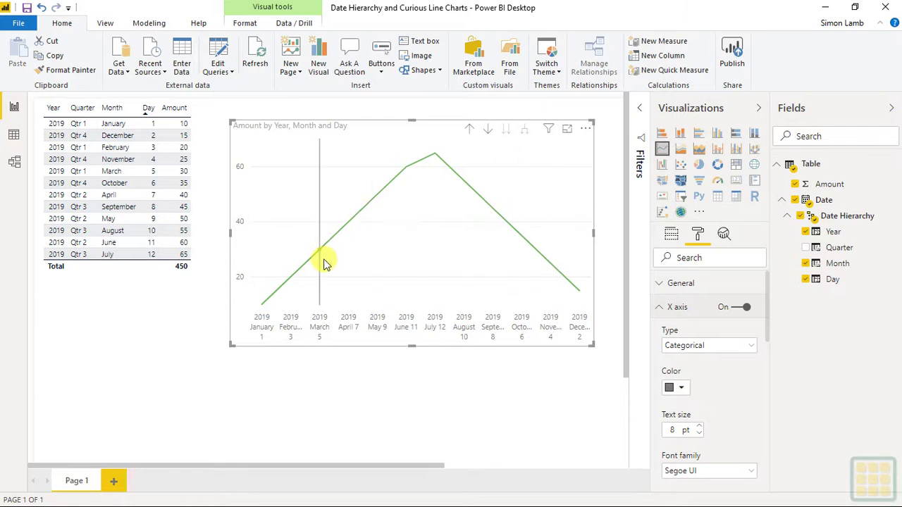
mouse_move(572, 282)
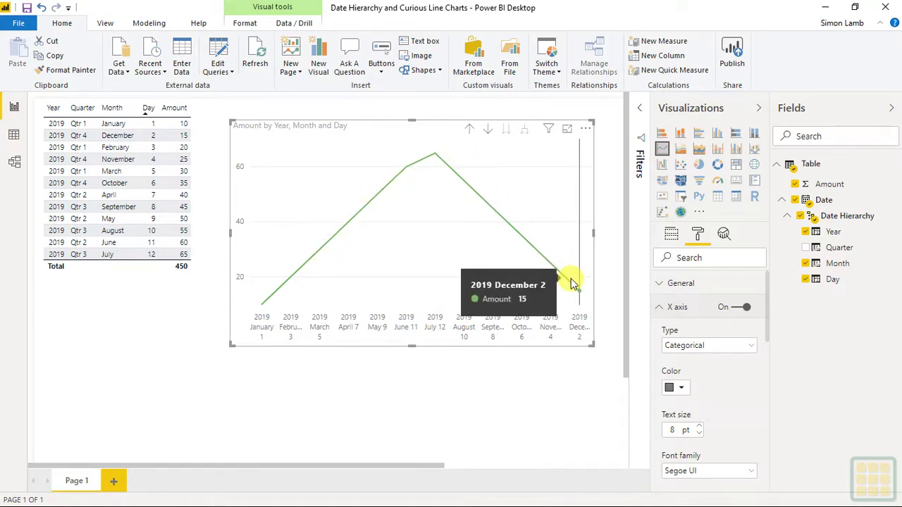
Remove the Month level from the line chart's categorical axis and add it back
left_click(671, 235)
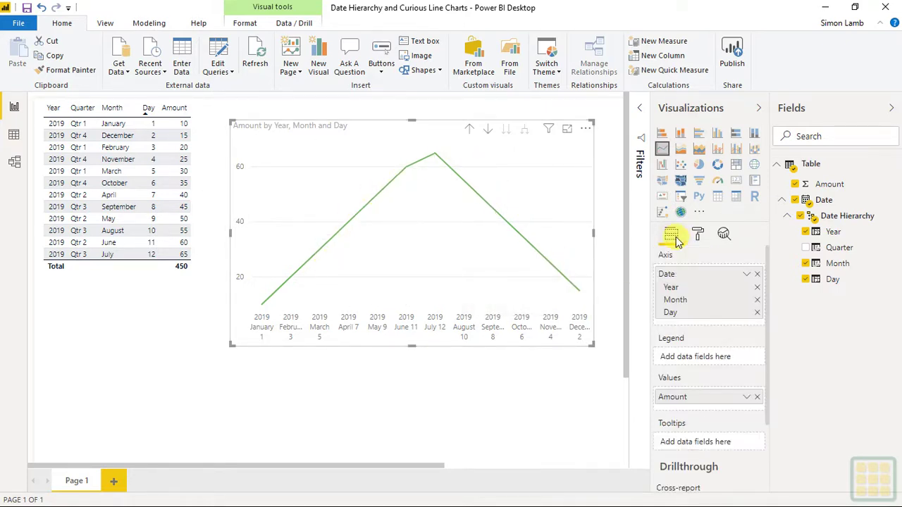
left_click(806, 264)
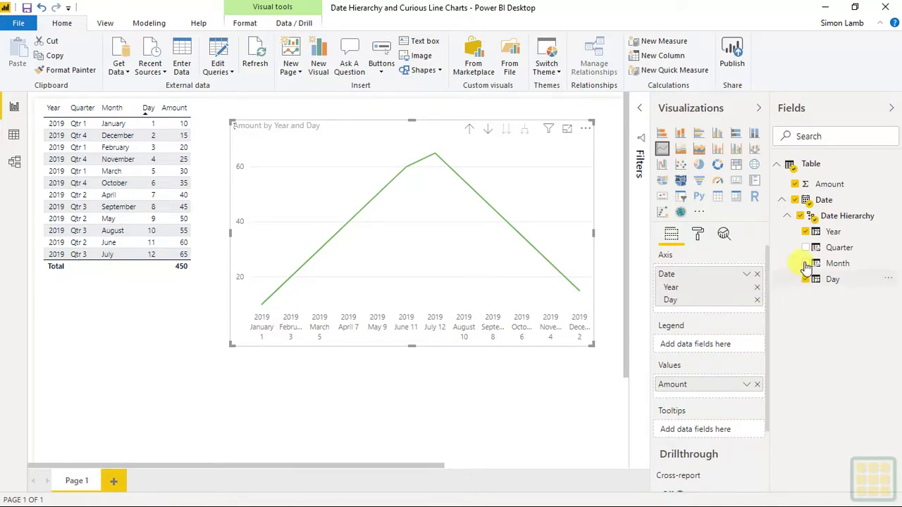
left_click(805, 264)
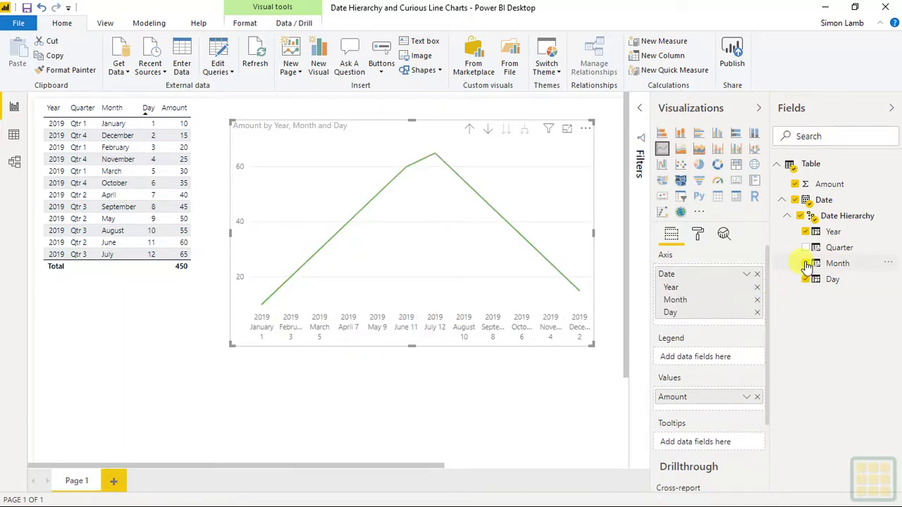
Set the line chart's X axis type back to Continuous
left_click(698, 237)
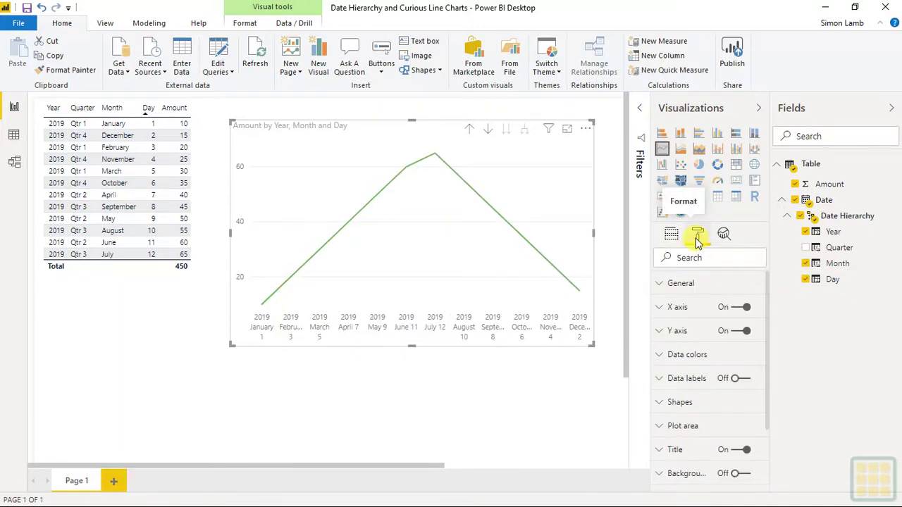
left_click(666, 309)
left_click(699, 349)
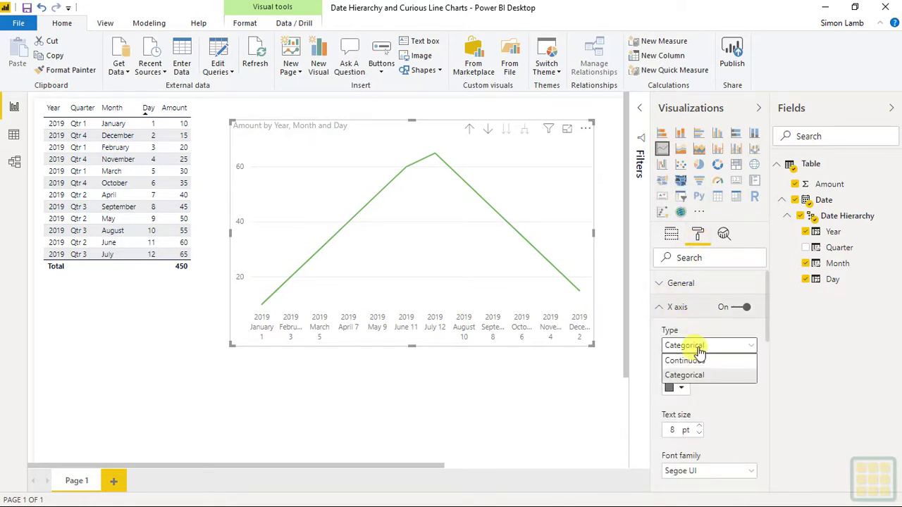
left_click(700, 361)
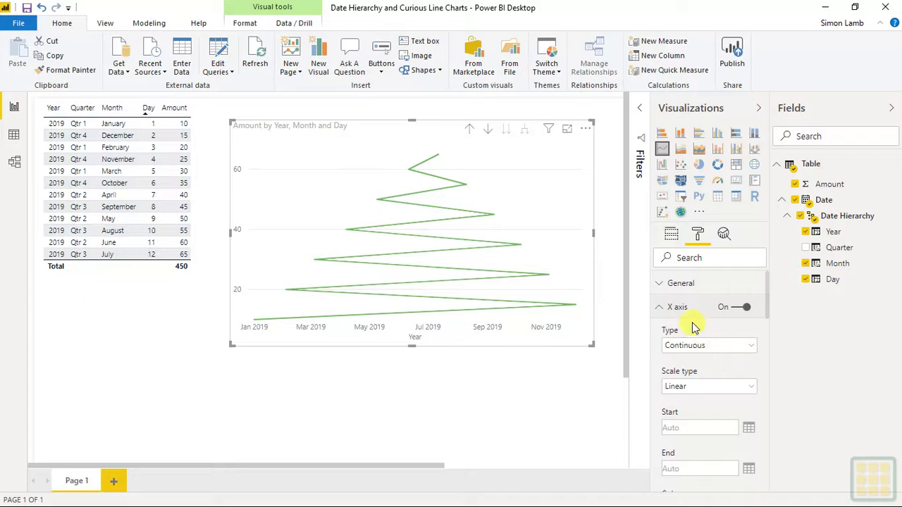
left_click(659, 314)
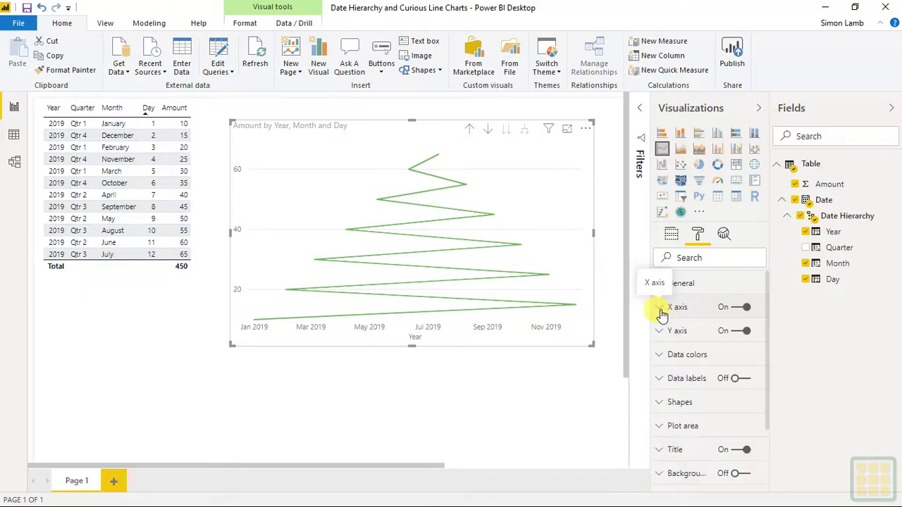
Convert the line chart to an area chart, and remove and re-add the Month level on its axis
left_click(680, 149)
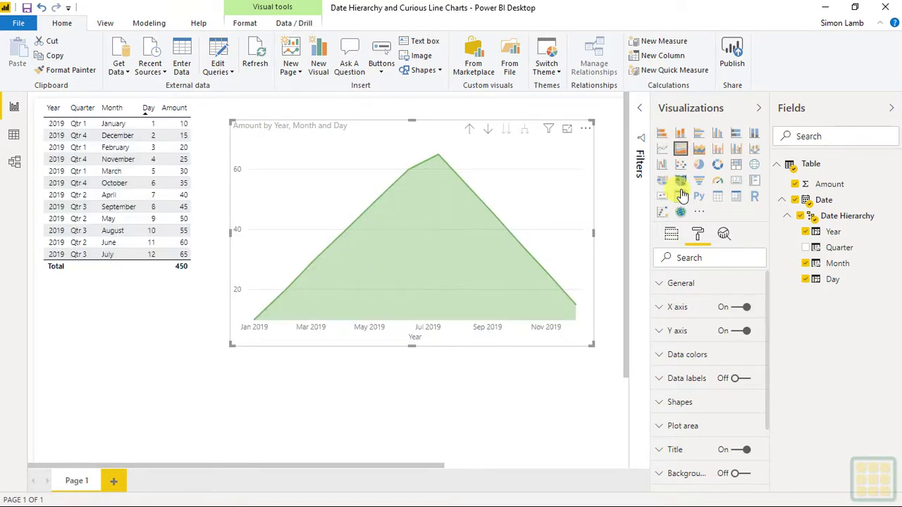
left_click(671, 235)
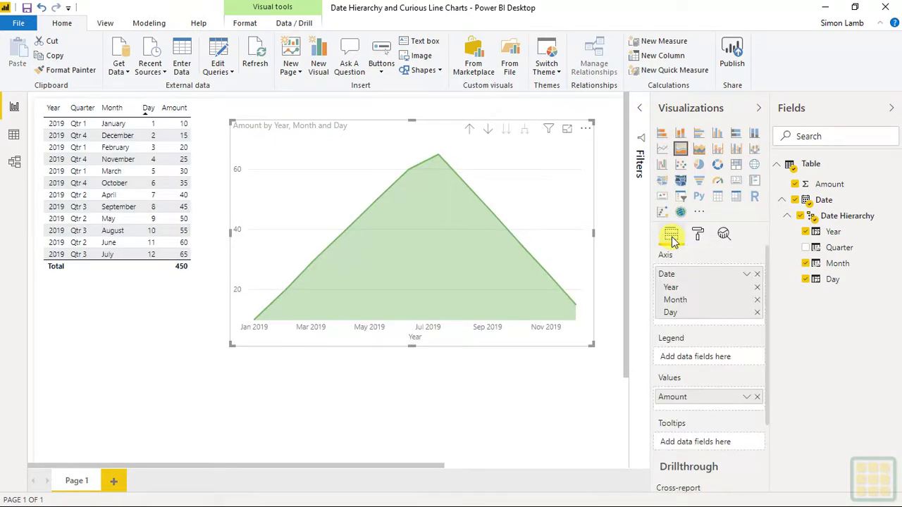
left_click(757, 300)
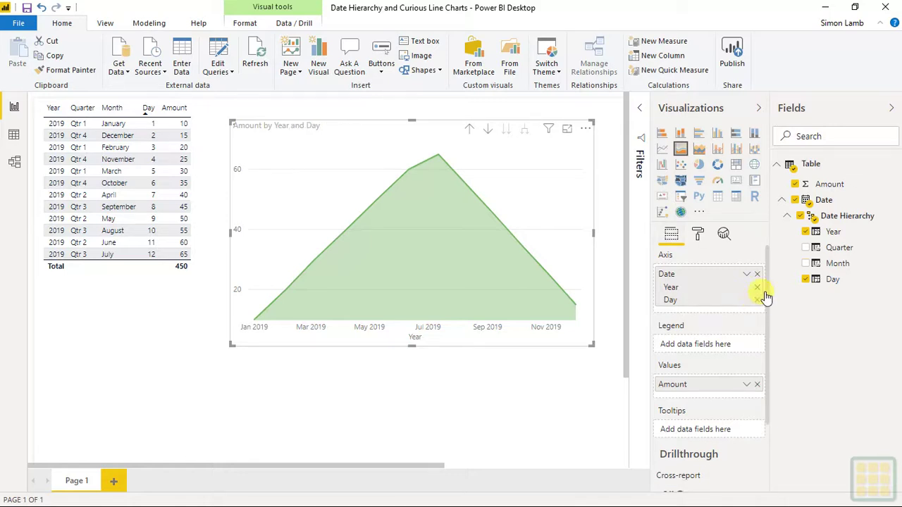
left_click(805, 263)
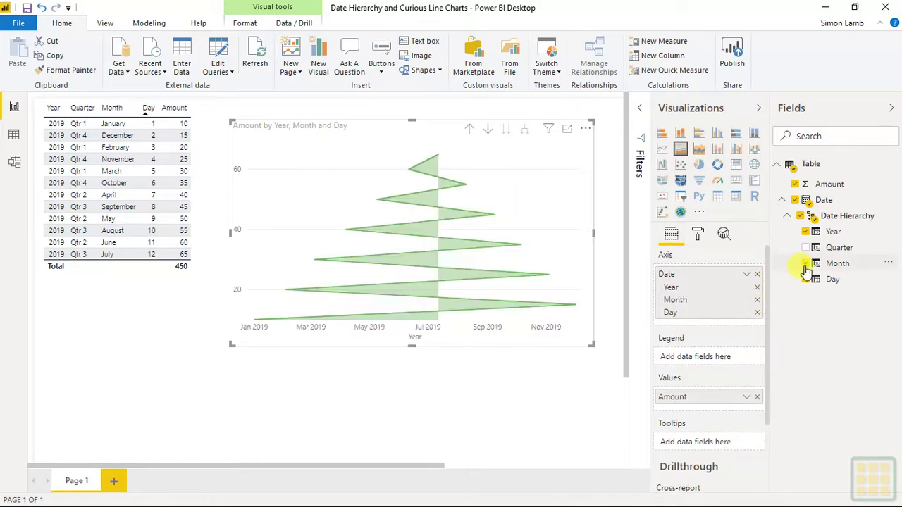
Set the area chart's X axis type to Categorical
left_click(699, 236)
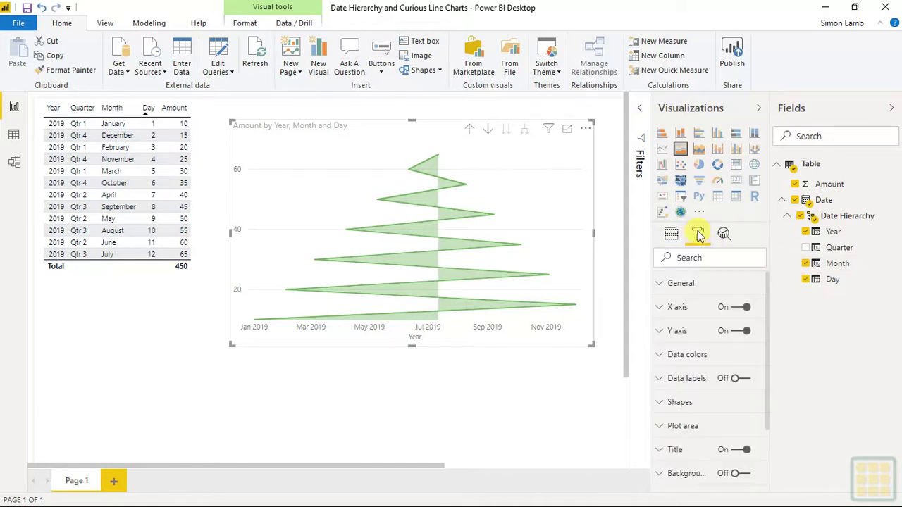
left_click(675, 307)
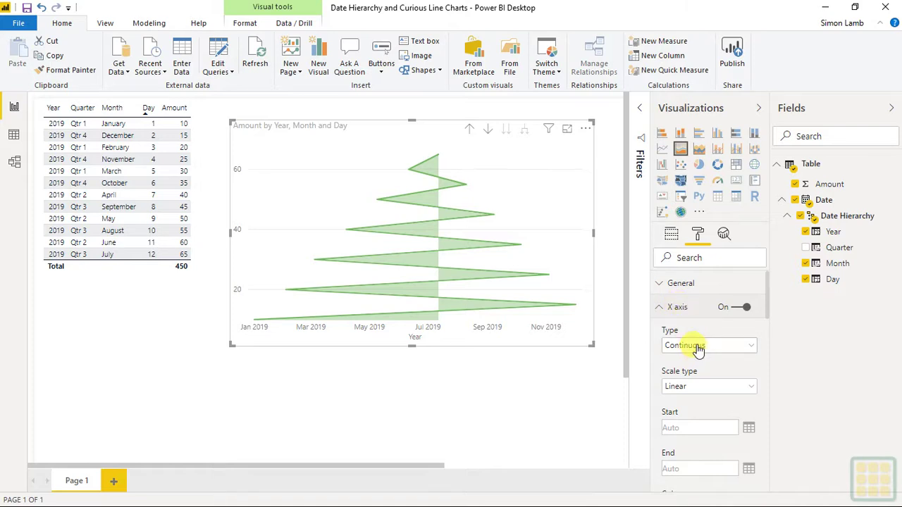
left_click(698, 347)
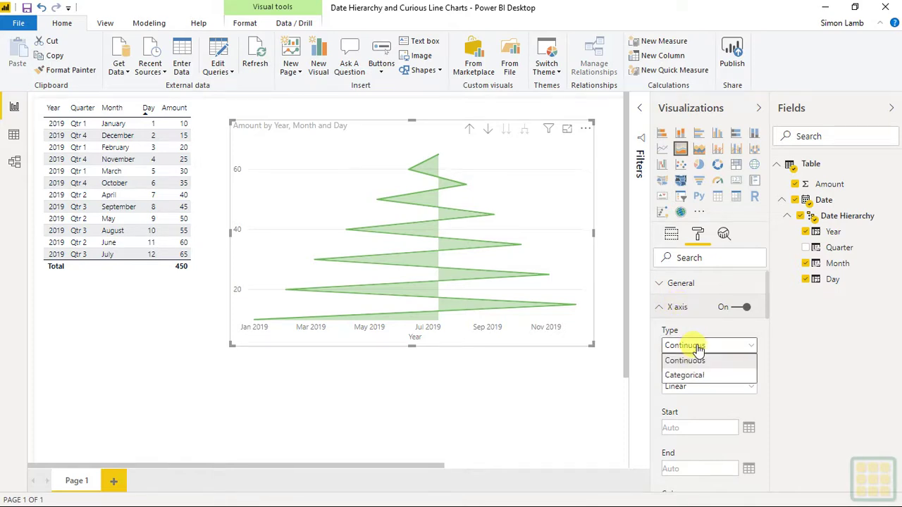
left_click(694, 375)
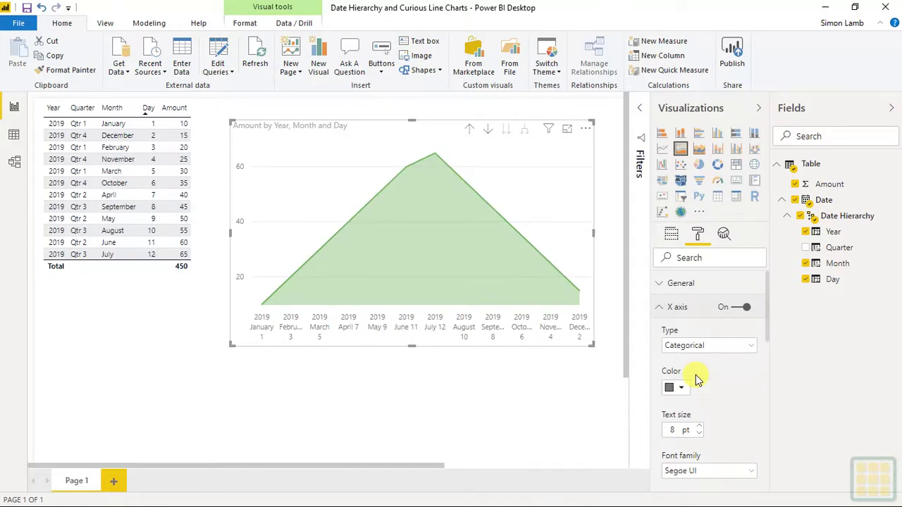
Convert the area chart to a line and stacked column chart and move Amount from Column values to Line values
left_click(716, 150)
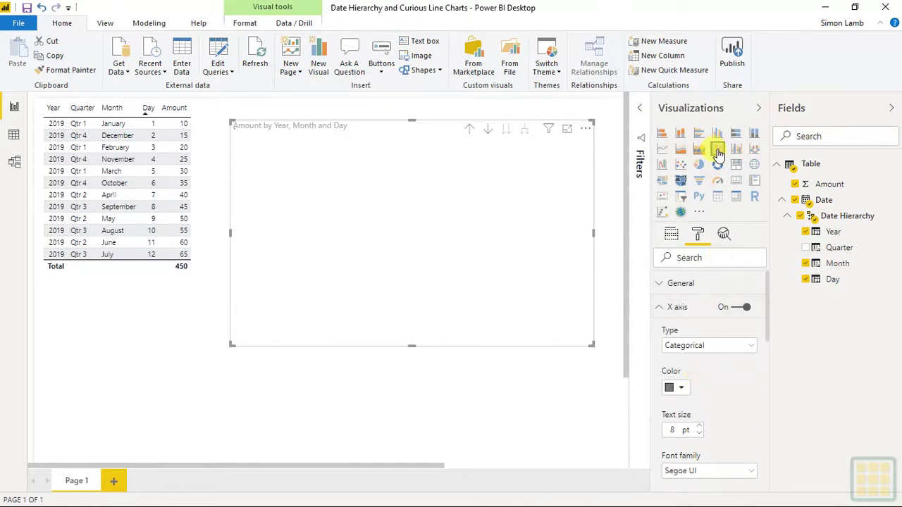
left_click(670, 238)
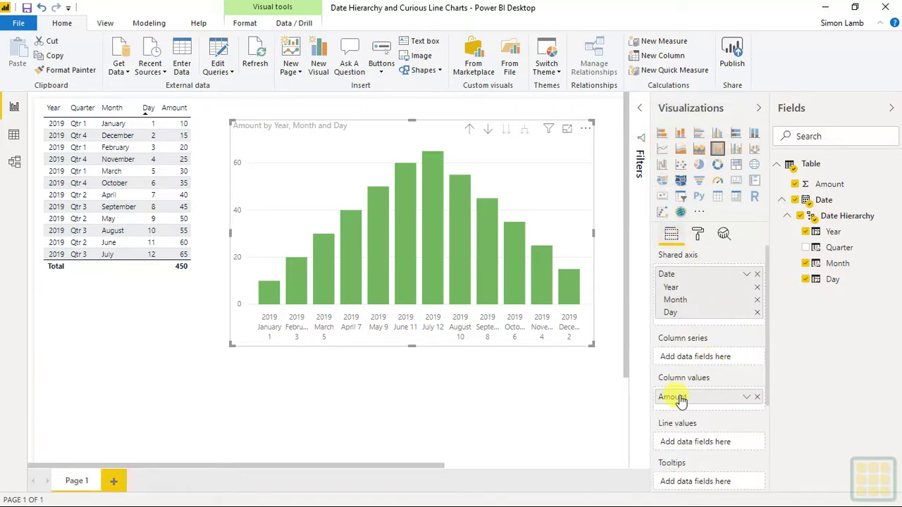
left_click_drag(681, 413, 681, 449)
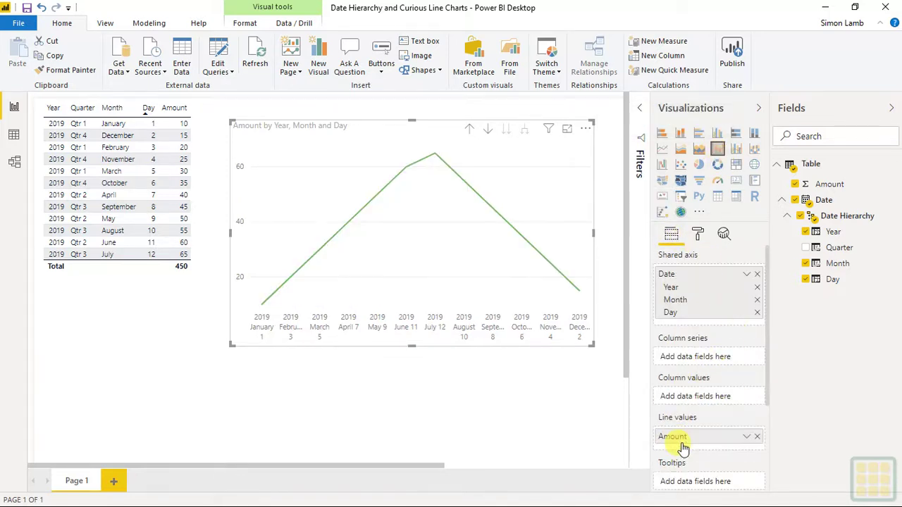
Remove the Month level from the combo chart's shared axis and add it back
left_click(757, 300)
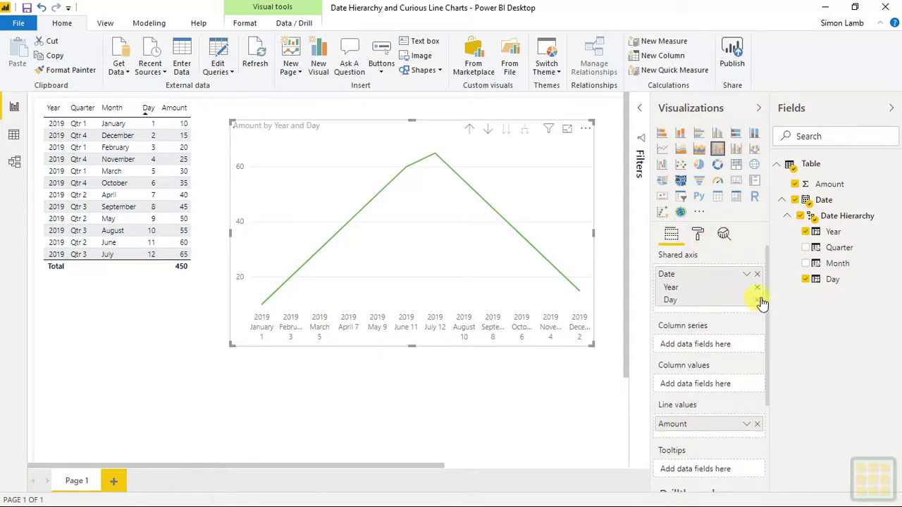
left_click(807, 265)
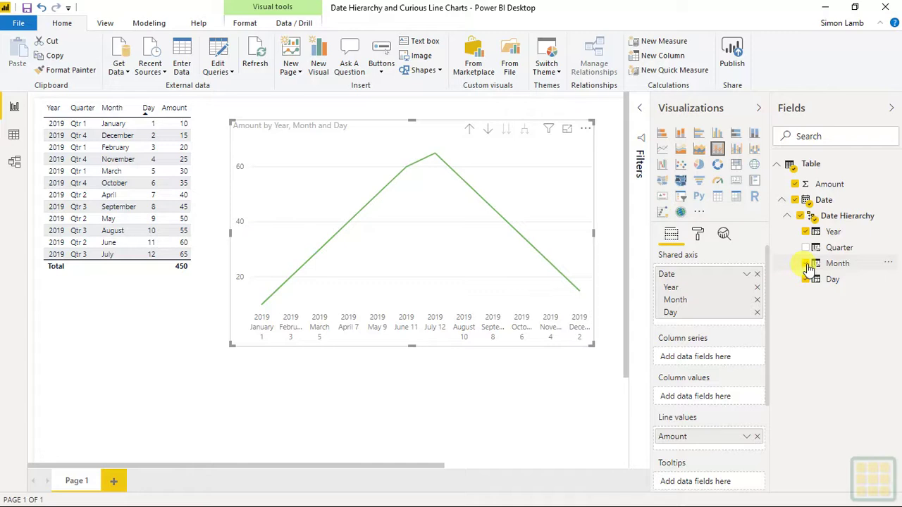
Examine the combo chart's X axis formatting options for an axis type setting
left_click(697, 238)
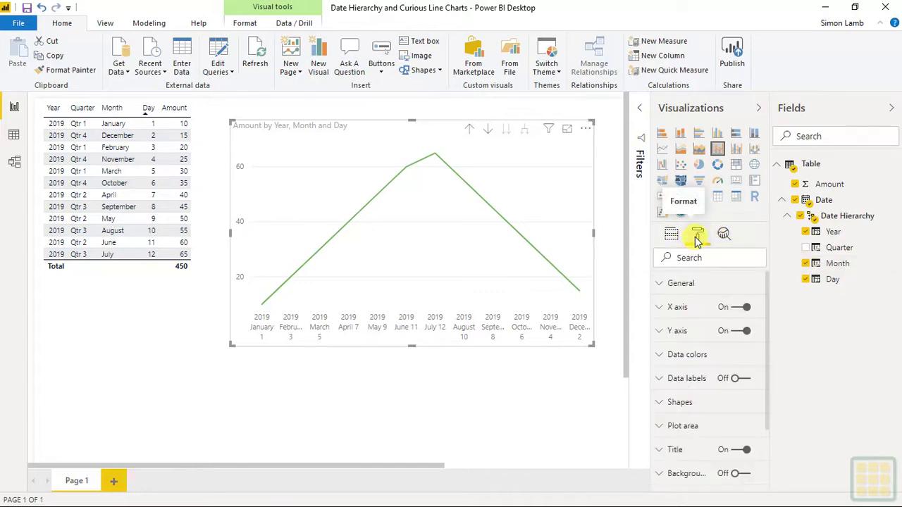
left_click(689, 309)
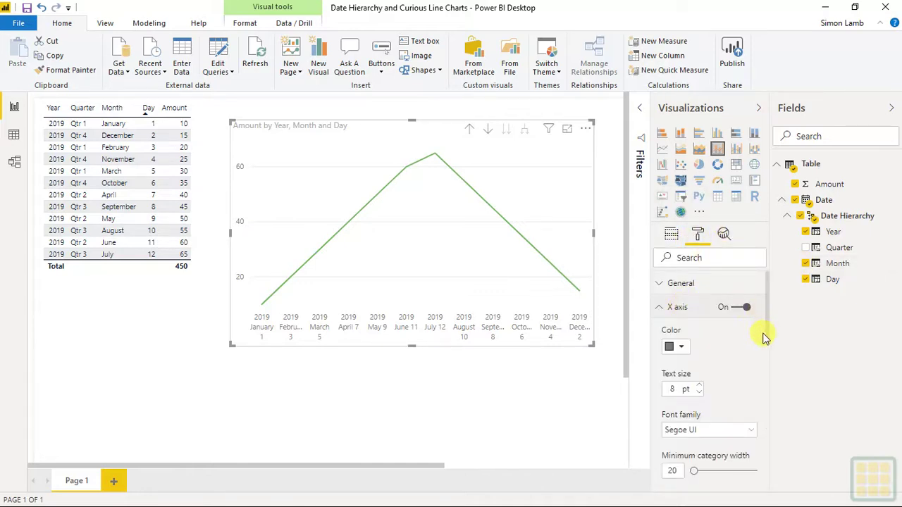
scroll(763, 352, "down", 3)
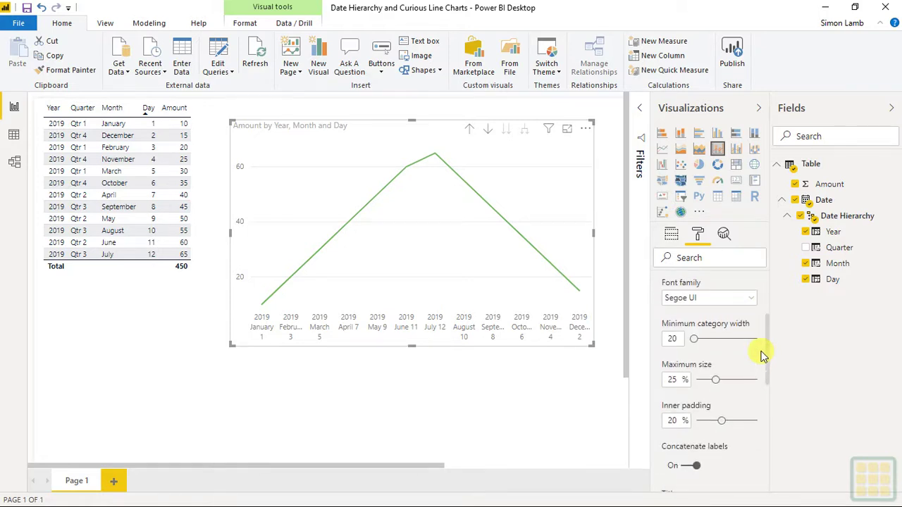
scroll(762, 354, "down", 1)
scroll(763, 355, "up", 4)
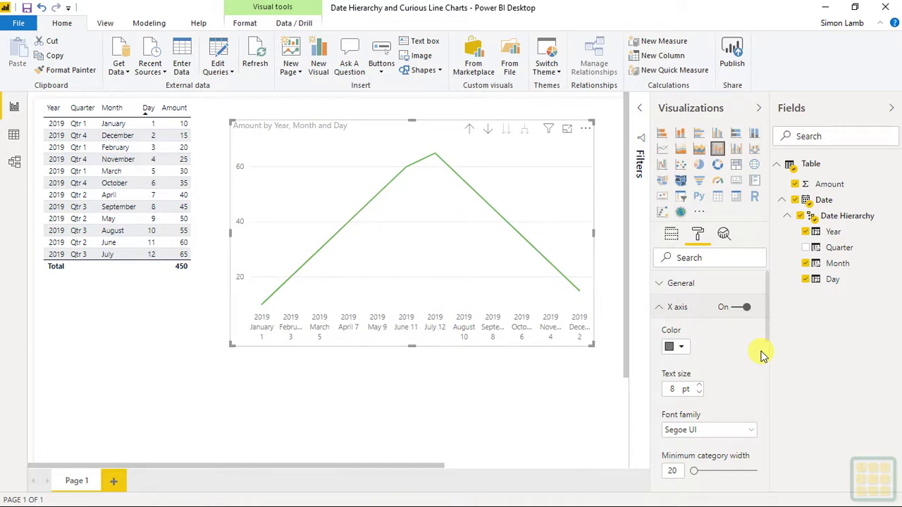
scroll(763, 355, "down", 2)
scroll(762, 354, "down", 1)
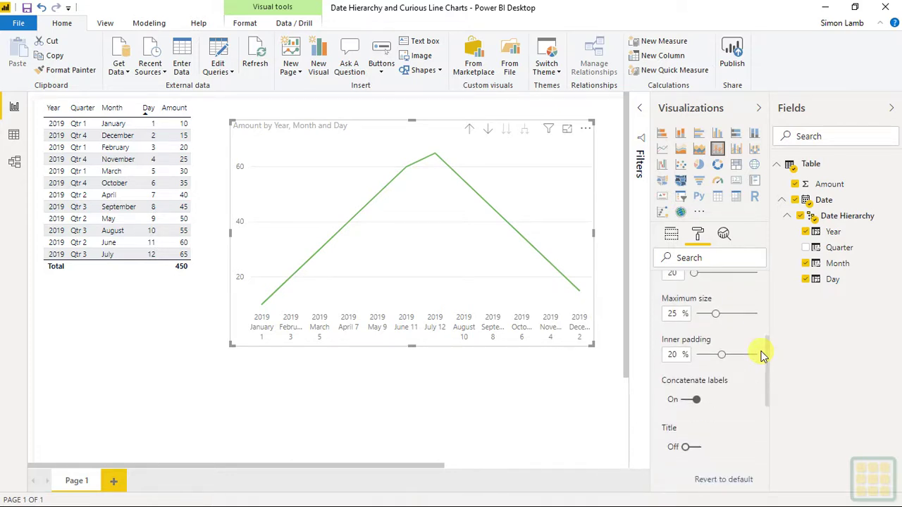
left_click(685, 400)
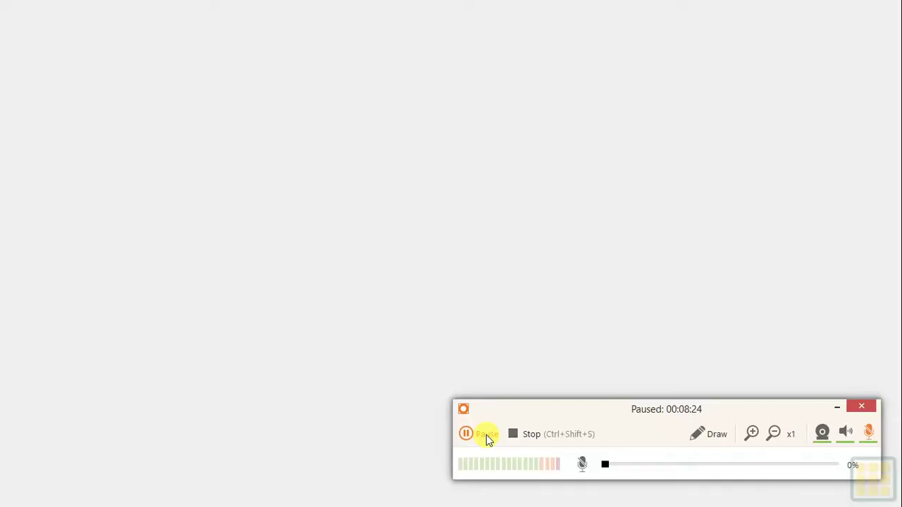
left_click(487, 435)
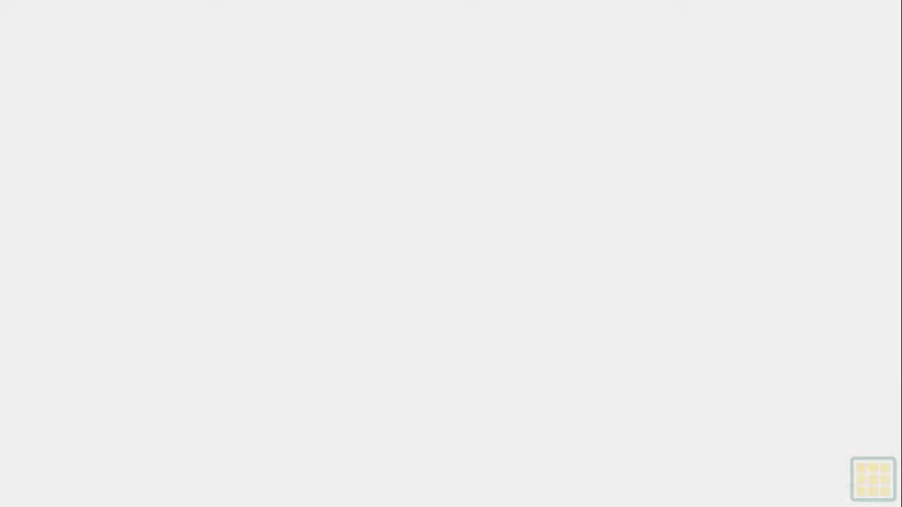